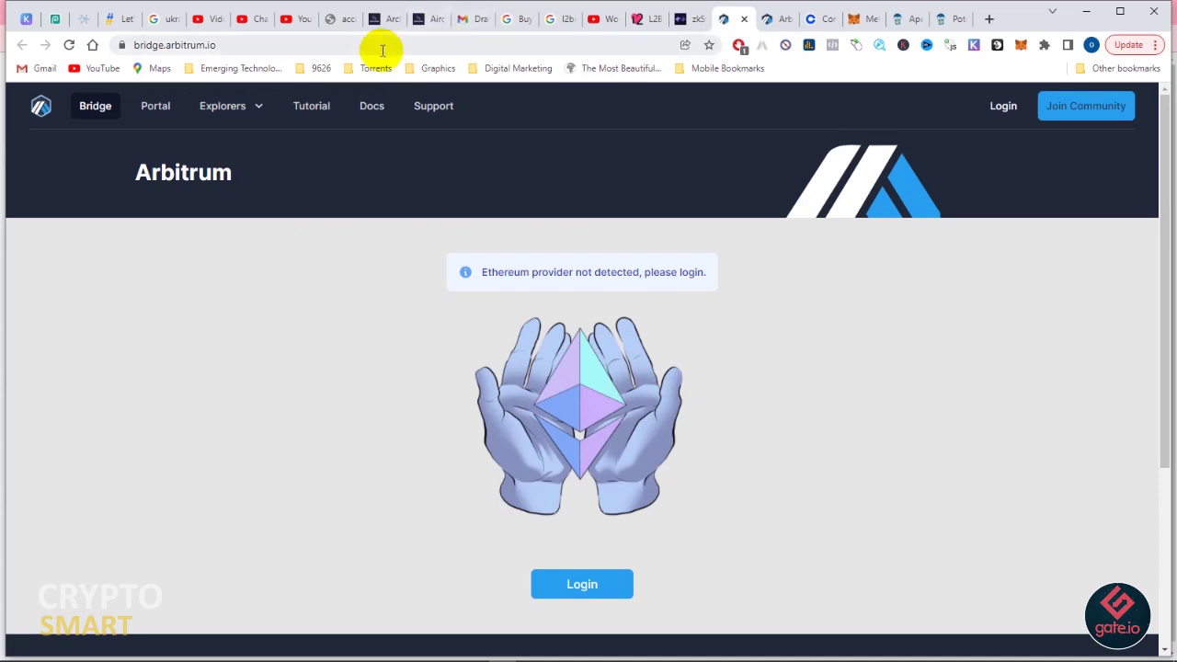
Step: Connect MetaMask to Arbitrum Bridge so it shows a 0.115560542526557242 Eth Layer 2 balance
{"action": "left_click", "coordinate": [338, 45]}
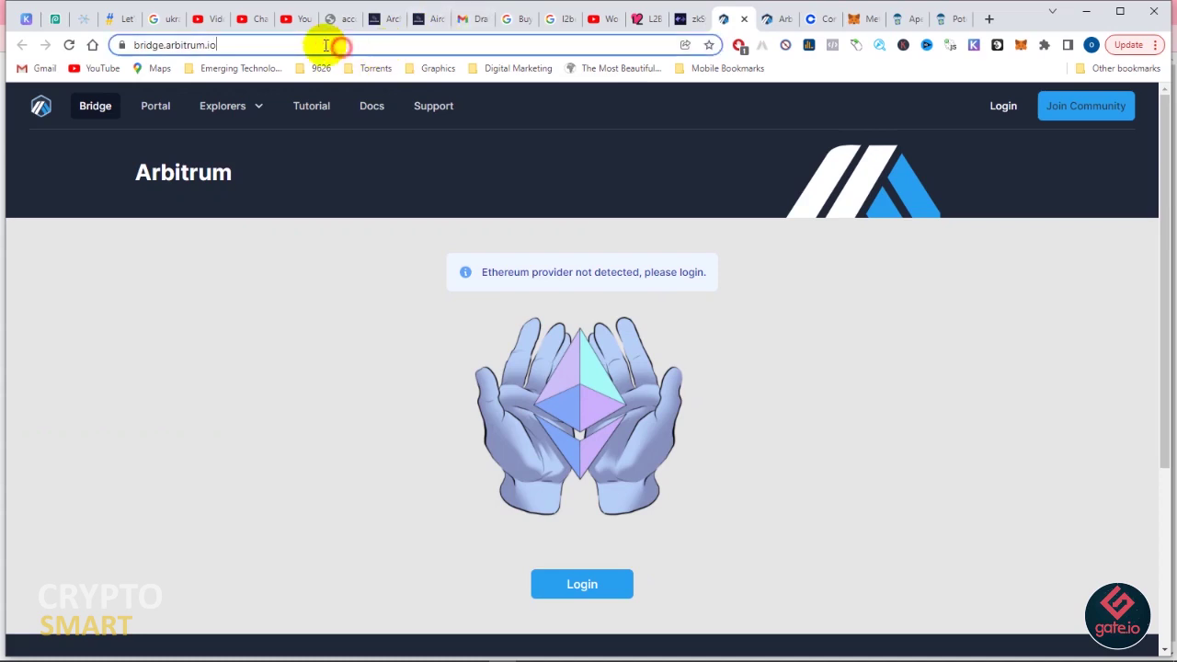
{"action": "left_click_drag", "start_coordinate": [215, 45], "coordinate": [120, 44]}
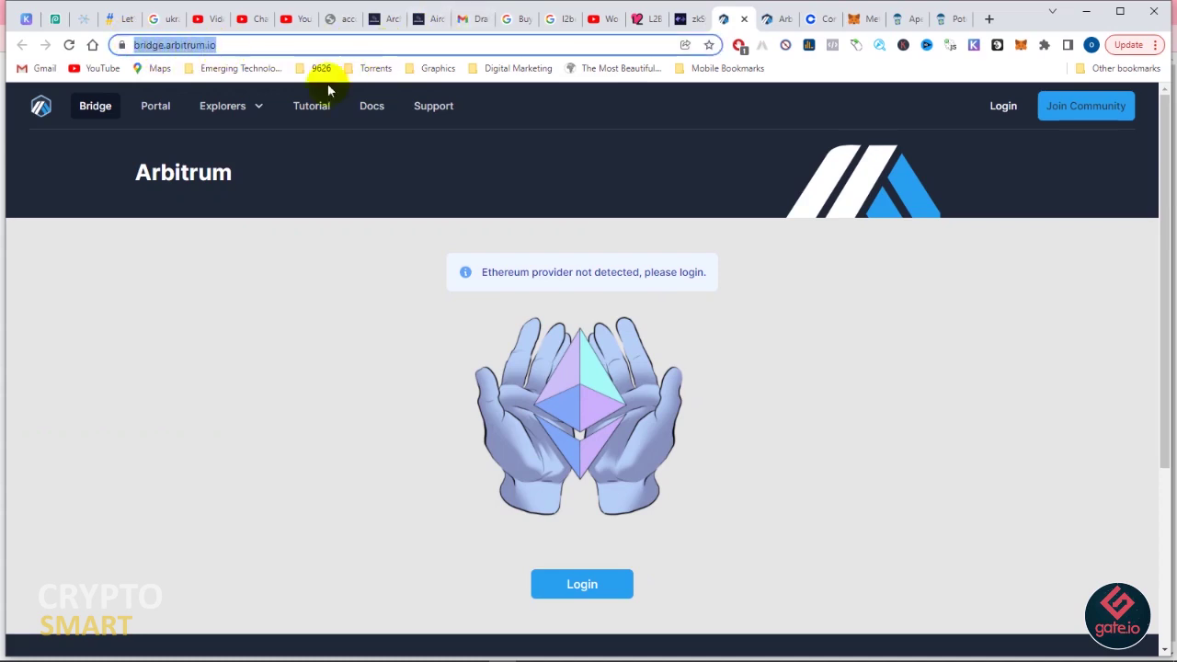
{"action": "left_click", "coordinate": [824, 298]}
{"action": "left_click", "coordinate": [1003, 106]}
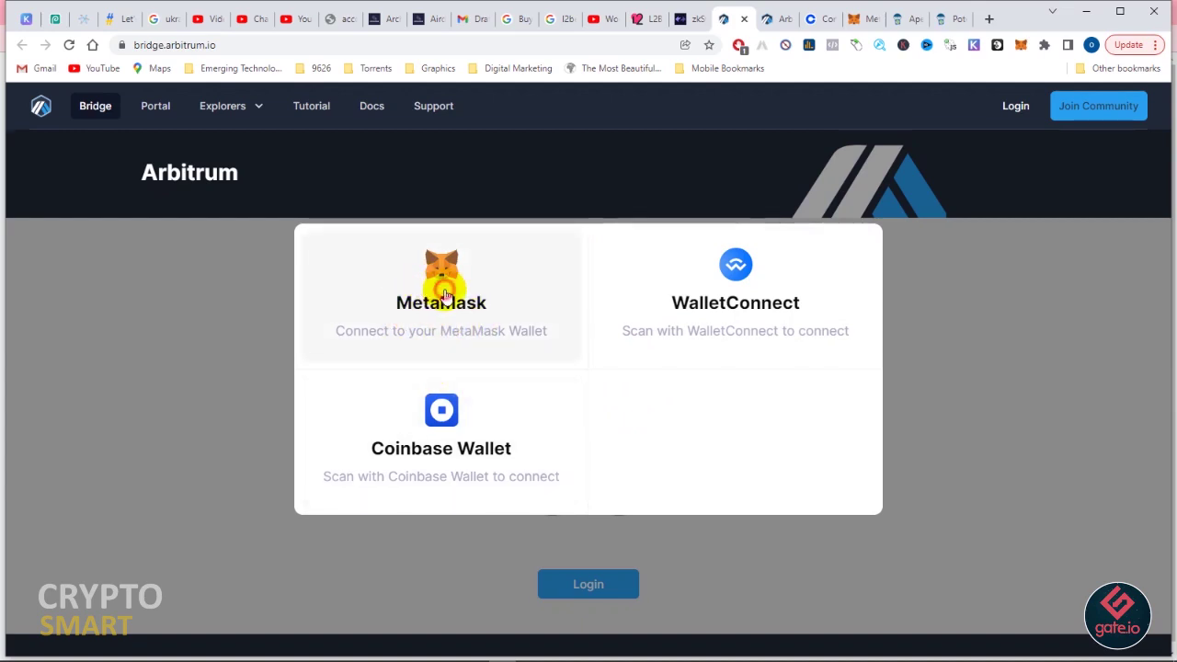
{"action": "left_click", "coordinate": [444, 295]}
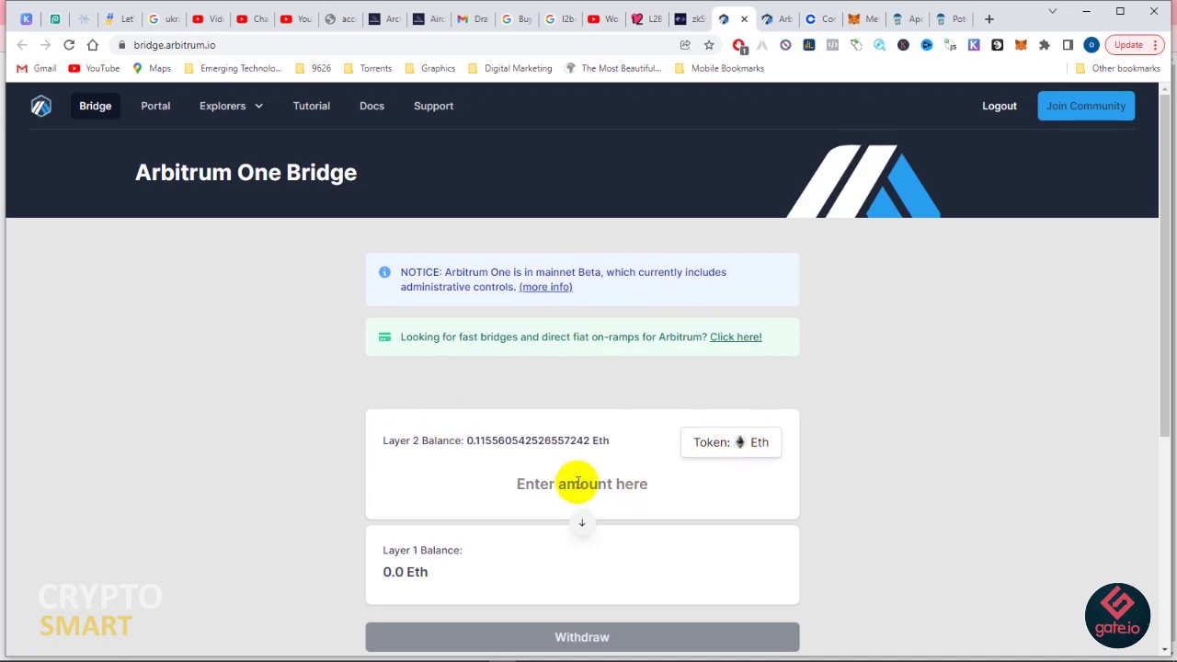
Step: Enter 0.1148 Eth as the withdrawal amount and start the withdrawal to Ethereum
{"action": "left_click", "coordinate": [577, 483]}
{"action": "type", "text": "0"}
{"action": "scroll", "coordinate": [577, 483], "scroll_direction": "down", "scroll_amount": 1}
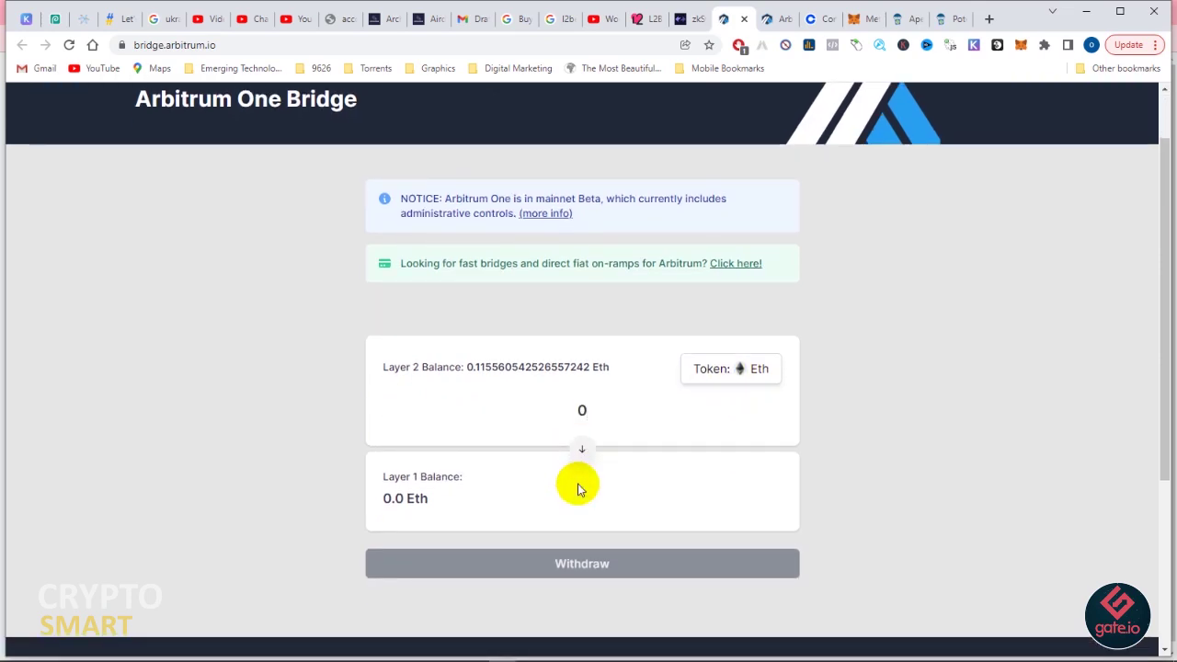
{"action": "key", "text": "BackSpace"}
{"action": "type", "text": "0.1148"}
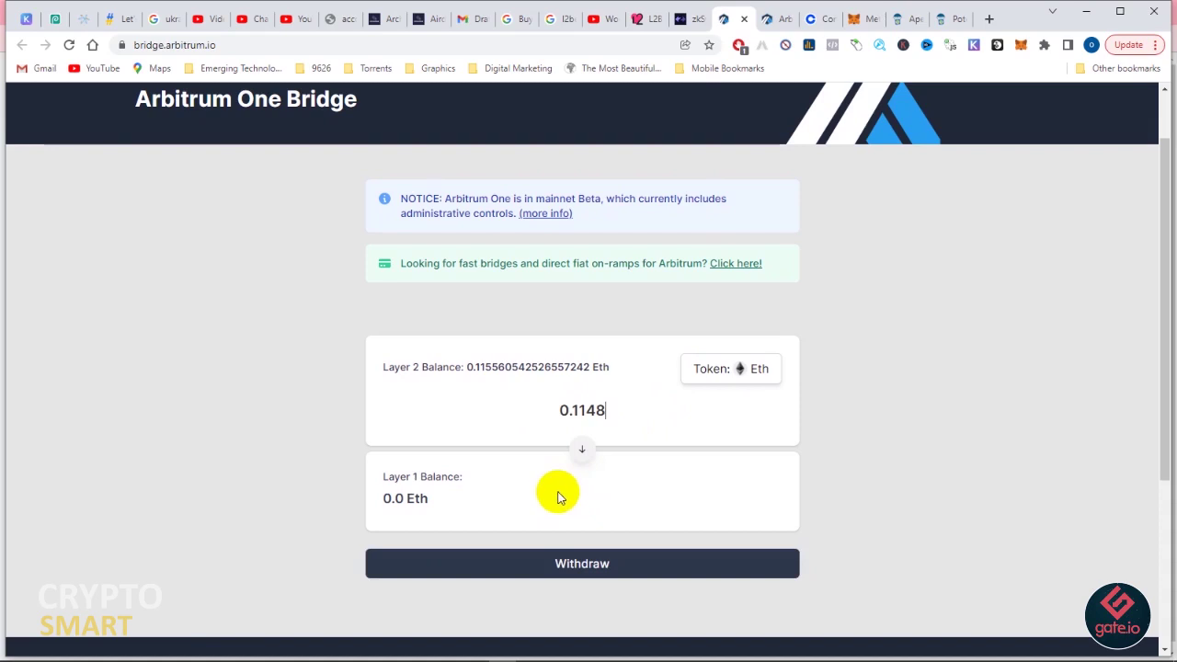
{"action": "left_click", "coordinate": [602, 565]}
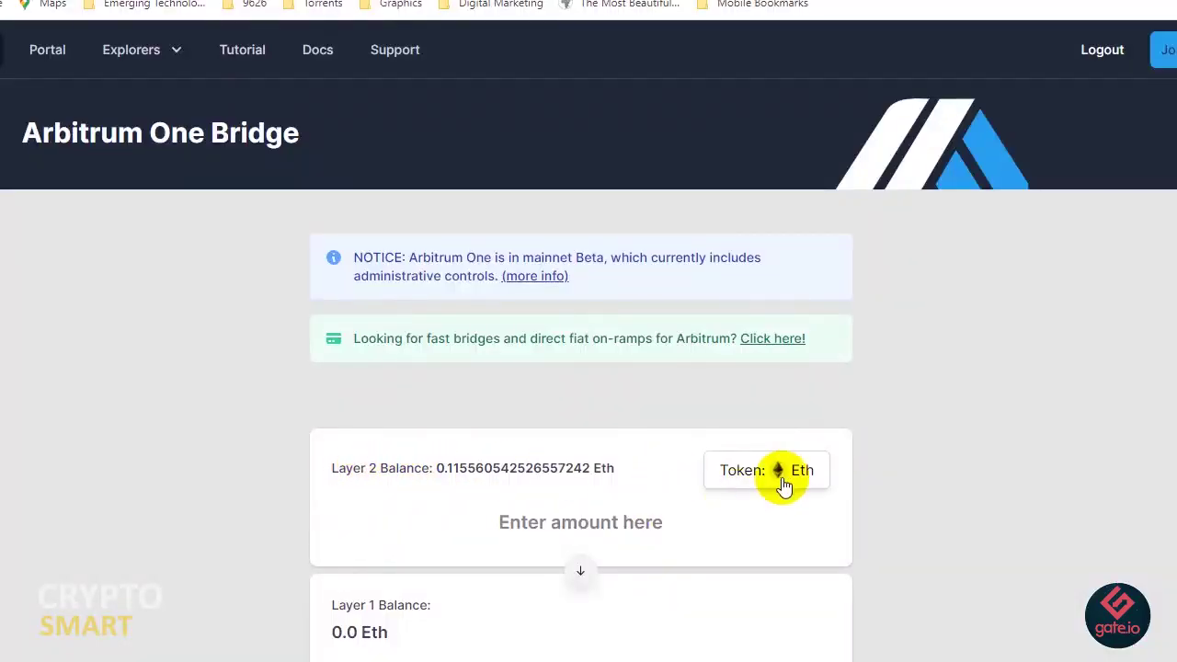
Step: Re-enter 0.1148 in the amount field and start the Eth withdrawal to Ethereum again
{"action": "left_click", "coordinate": [576, 536]}
{"action": "type", "text": "0"}
{"action": "scroll", "coordinate": [575, 521], "scroll_direction": "down", "scroll_amount": 1}
{"action": "key", "text": "BackSpace"}
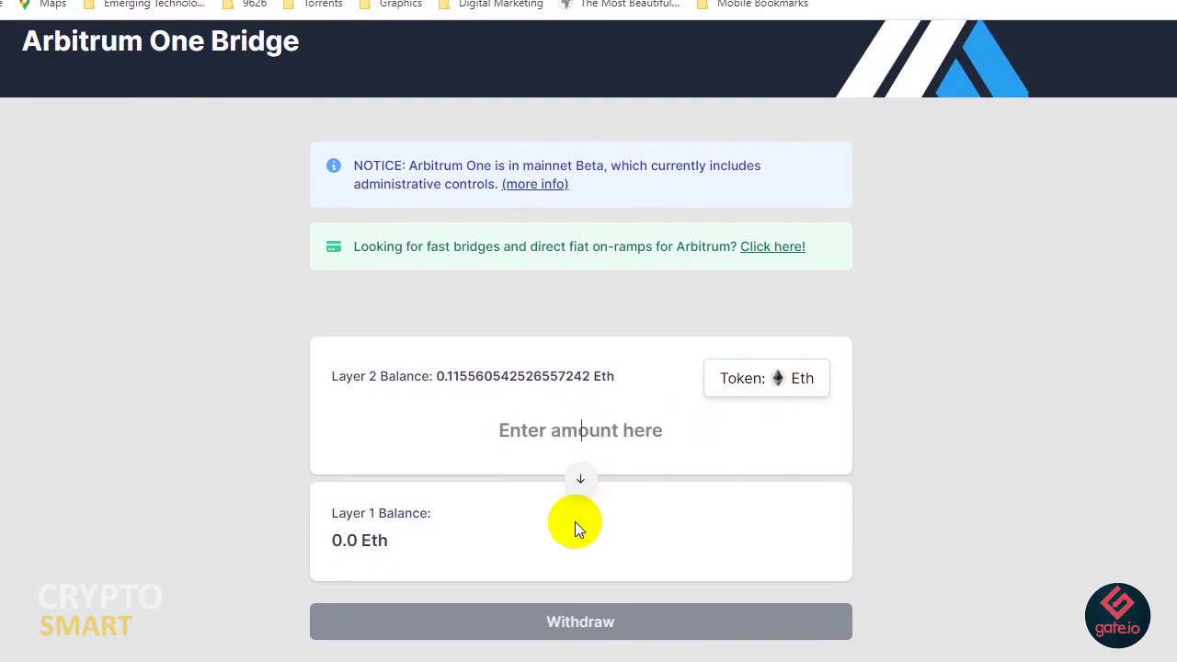
{"action": "type", "text": "0.1148"}
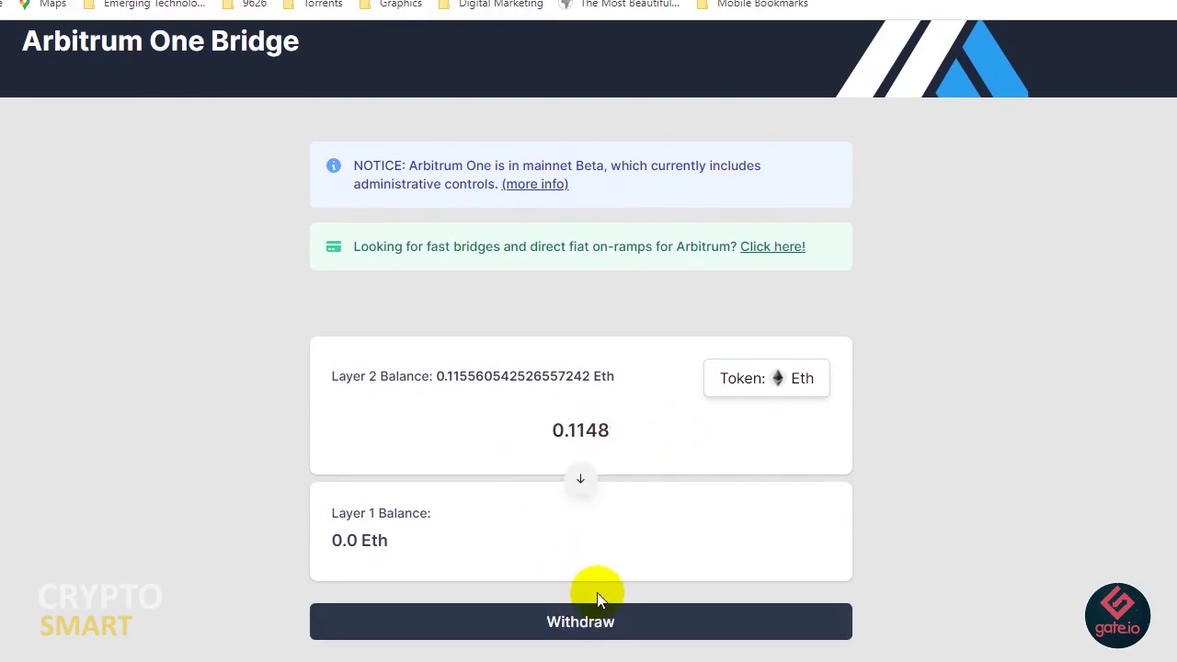
{"action": "left_click", "coordinate": [603, 623]}
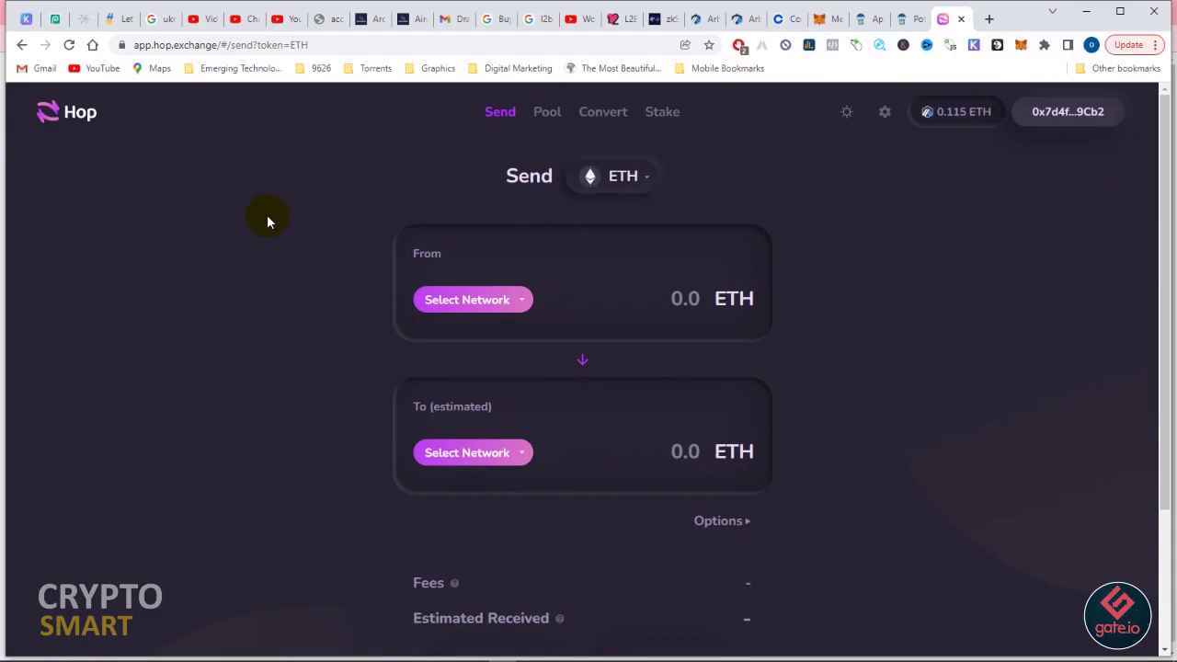
{"action": "left_click", "coordinate": [741, 19]}
{"action": "left_click", "coordinate": [737, 19]}
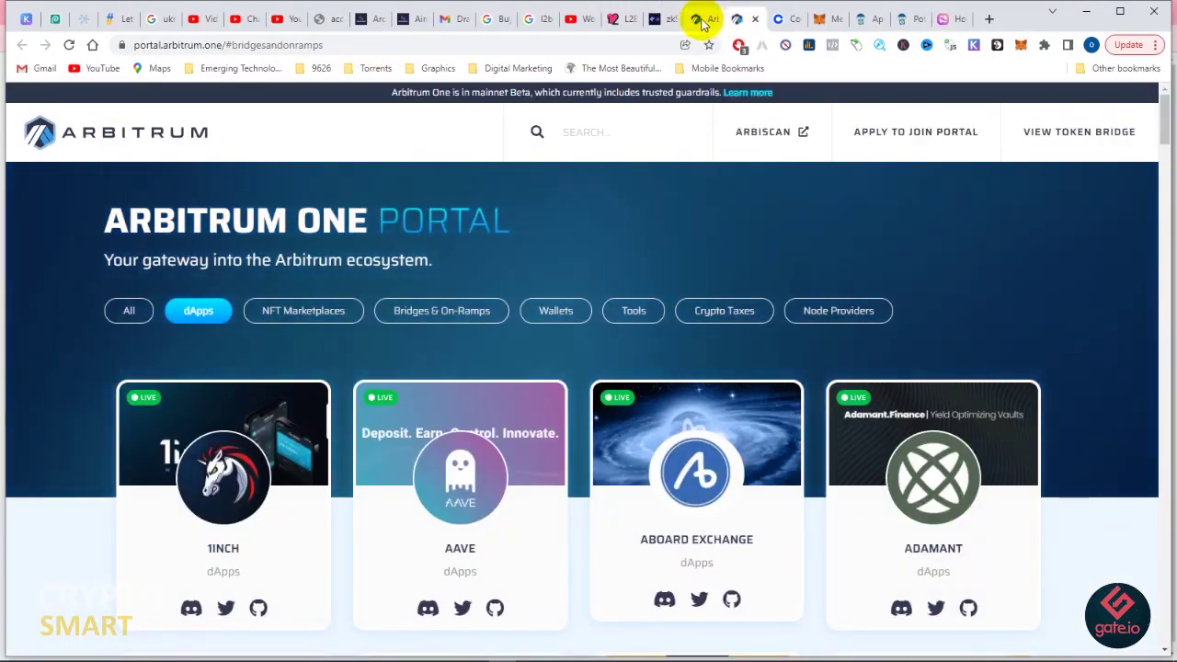
{"action": "left_click", "coordinate": [696, 20]}
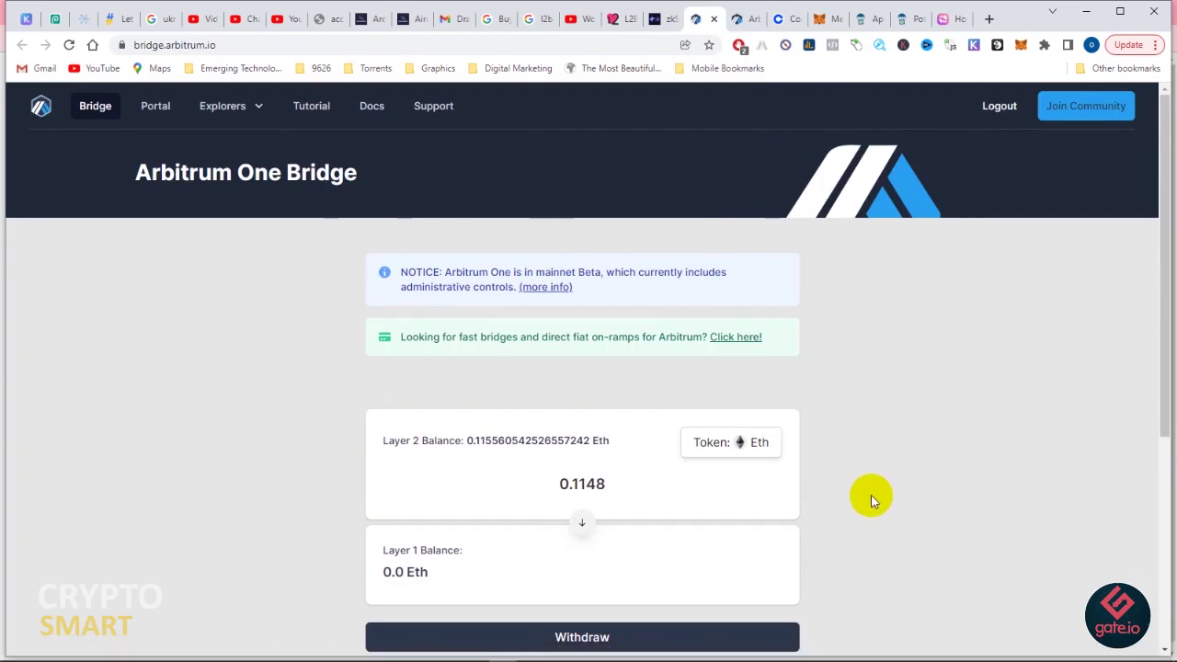
{"action": "left_click", "coordinate": [945, 19]}
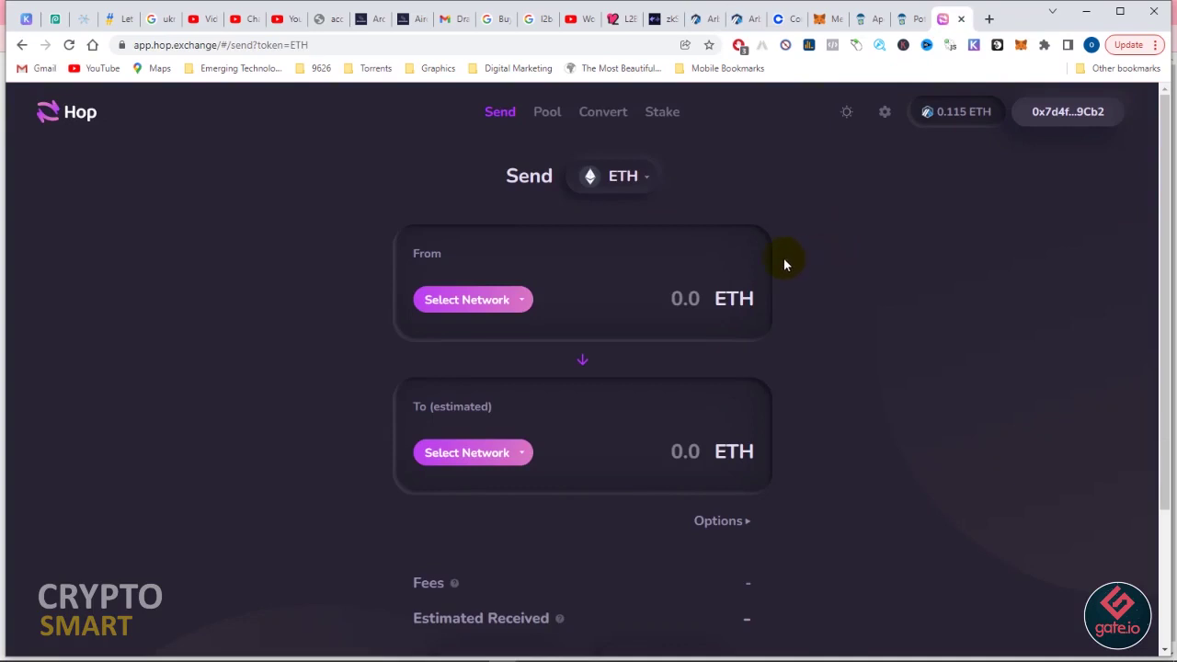
Step: Route ETH from Arbitrum to Mainnet with the MAX balance, estimating 0.1119594 ETH received
{"action": "left_click", "coordinate": [478, 308]}
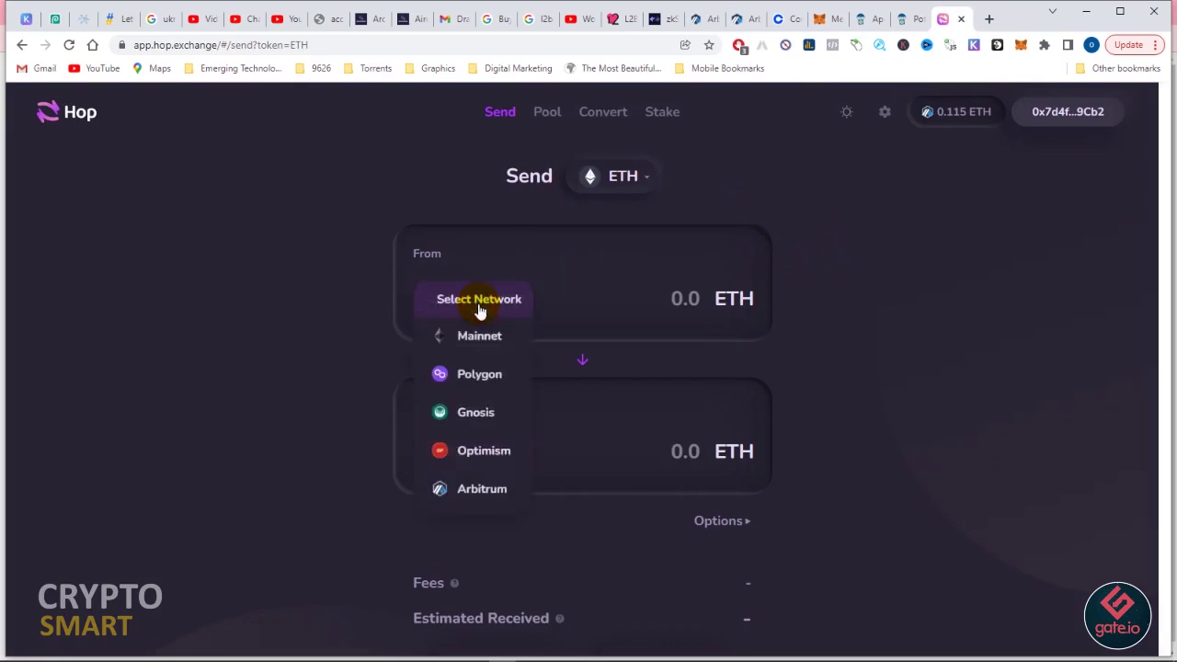
{"action": "left_click", "coordinate": [476, 492]}
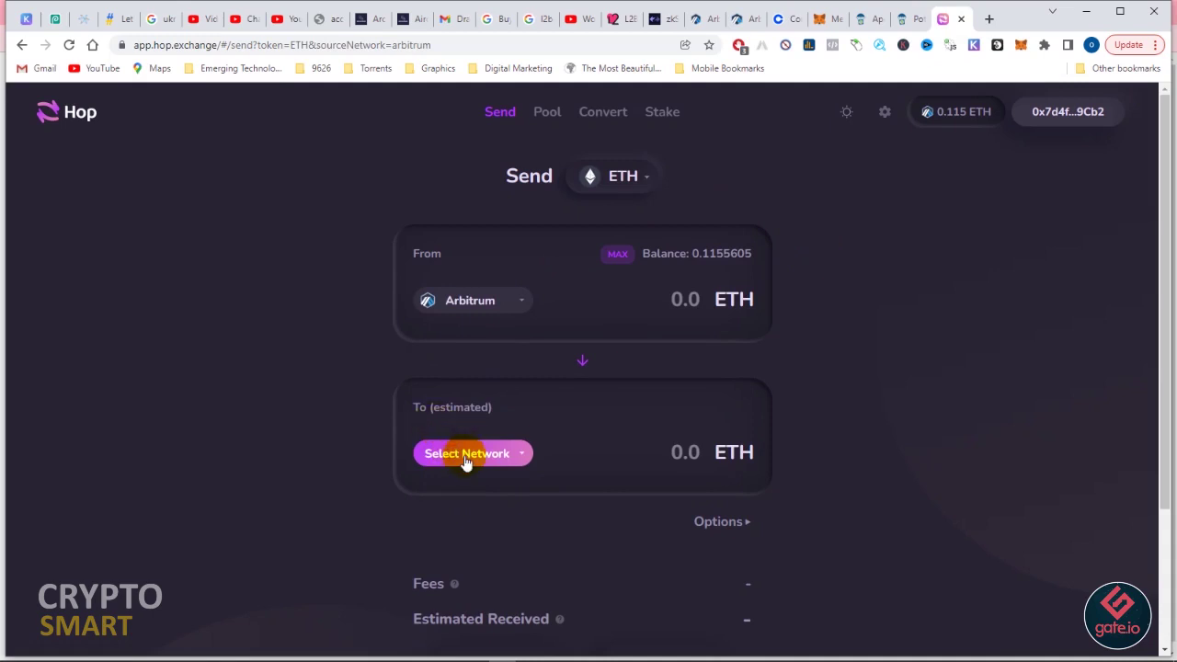
{"action": "left_click", "coordinate": [465, 460]}
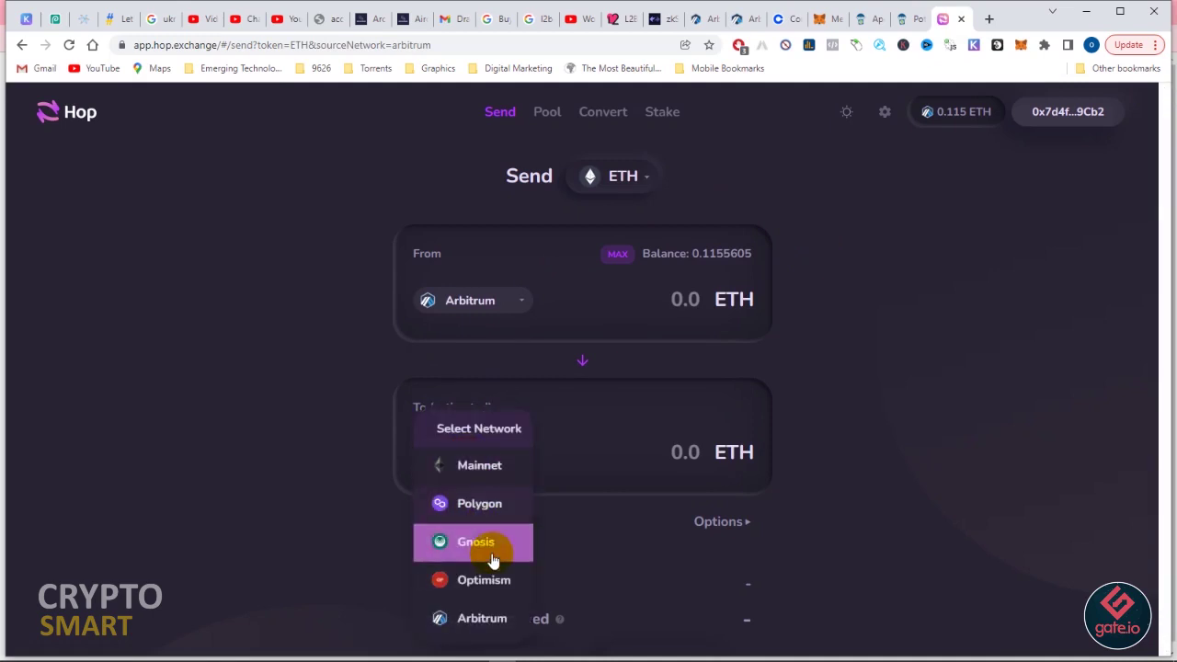
{"action": "left_click", "coordinate": [481, 474]}
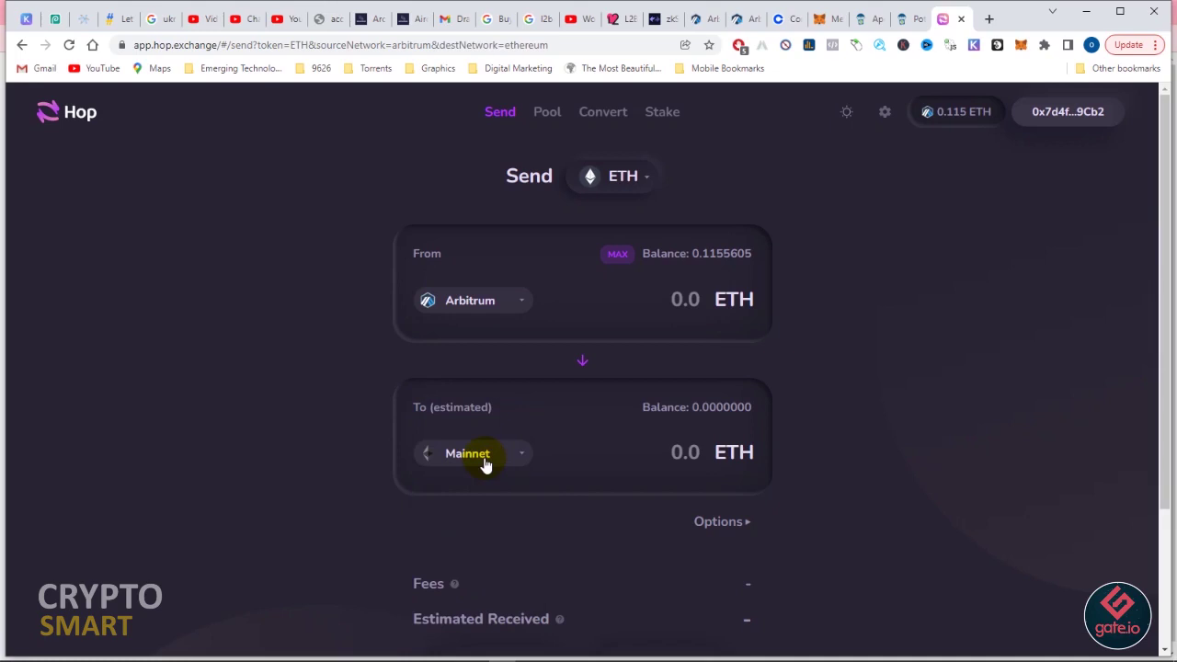
{"action": "left_click", "coordinate": [484, 465]}
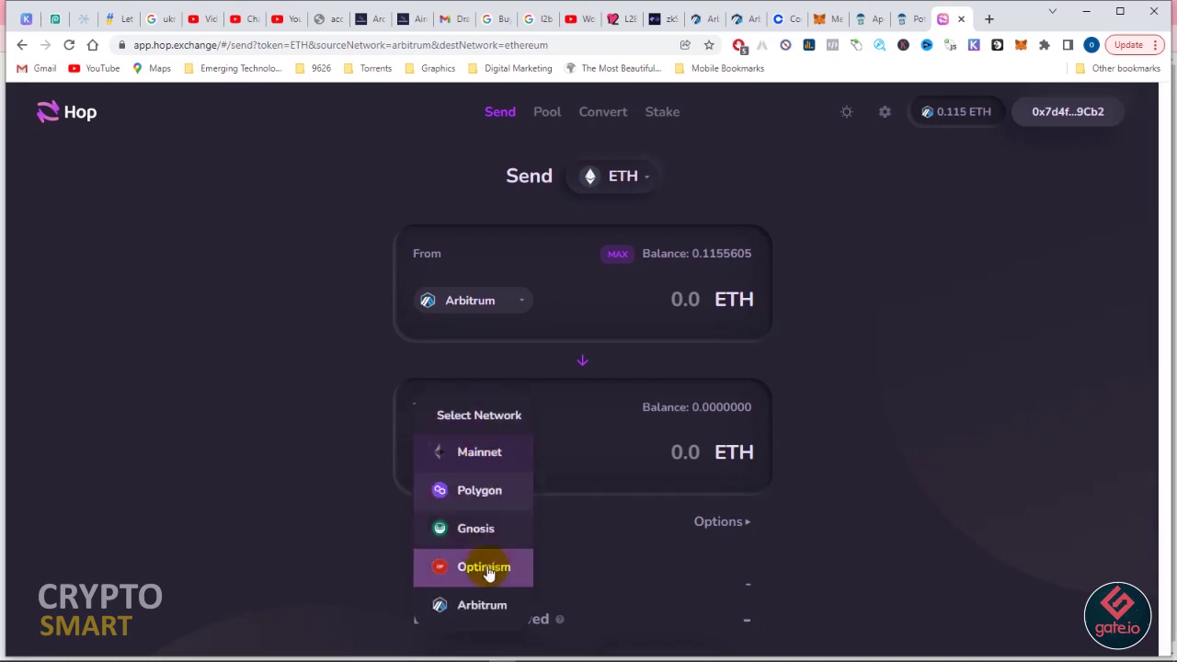
{"action": "left_click", "coordinate": [791, 412]}
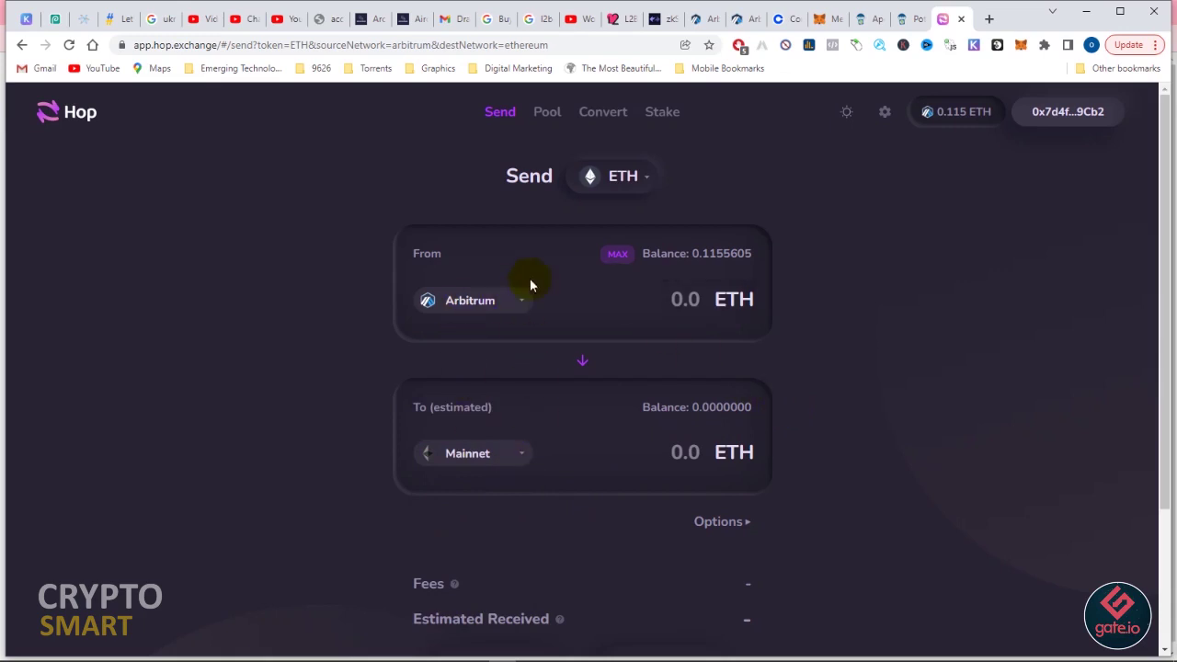
{"action": "left_click", "coordinate": [612, 265]}
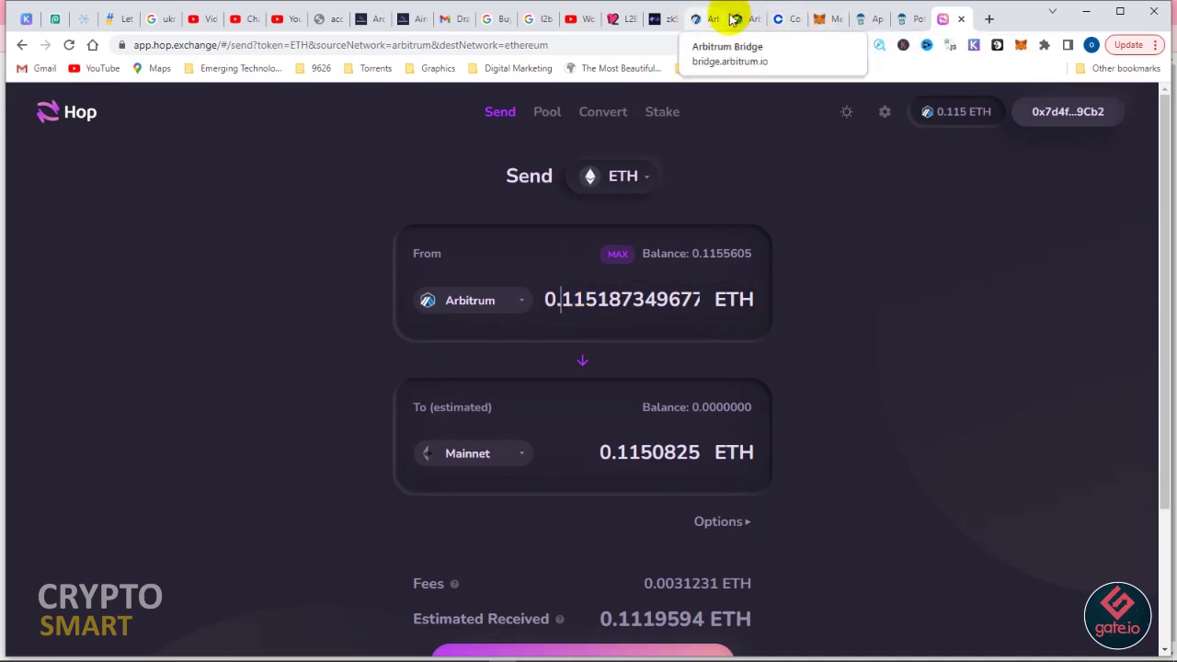
{"action": "key", "text": "shift+End"}
{"action": "type", "text": "1145"}
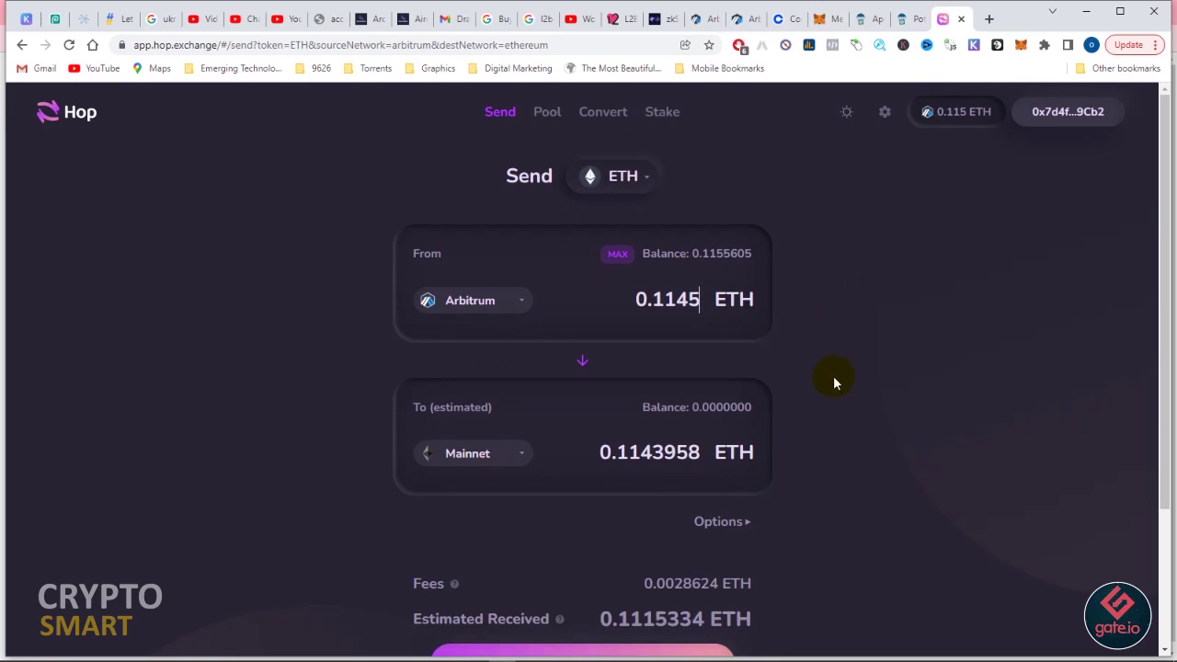
{"action": "scroll", "coordinate": [716, 415], "scroll_direction": "down", "scroll_amount": 1}
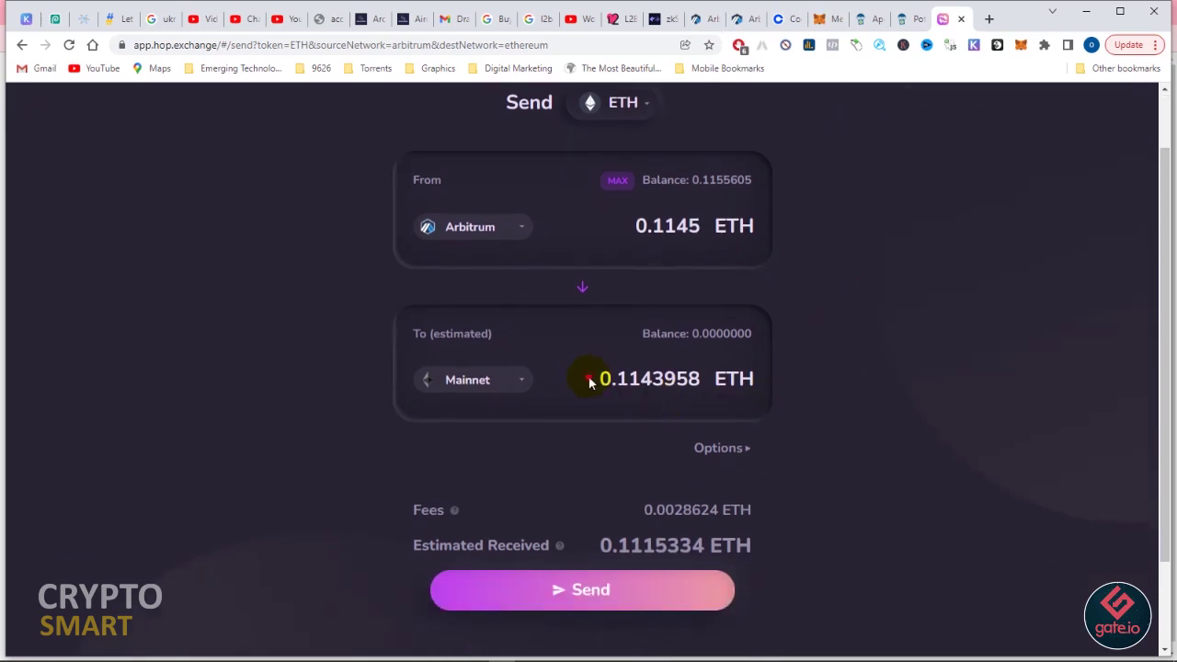
{"action": "left_click_drag", "start_coordinate": [593, 377], "coordinate": [720, 377]}
{"action": "left_click_drag", "start_coordinate": [640, 512], "coordinate": [704, 499]}
{"action": "left_click", "coordinate": [778, 19]}
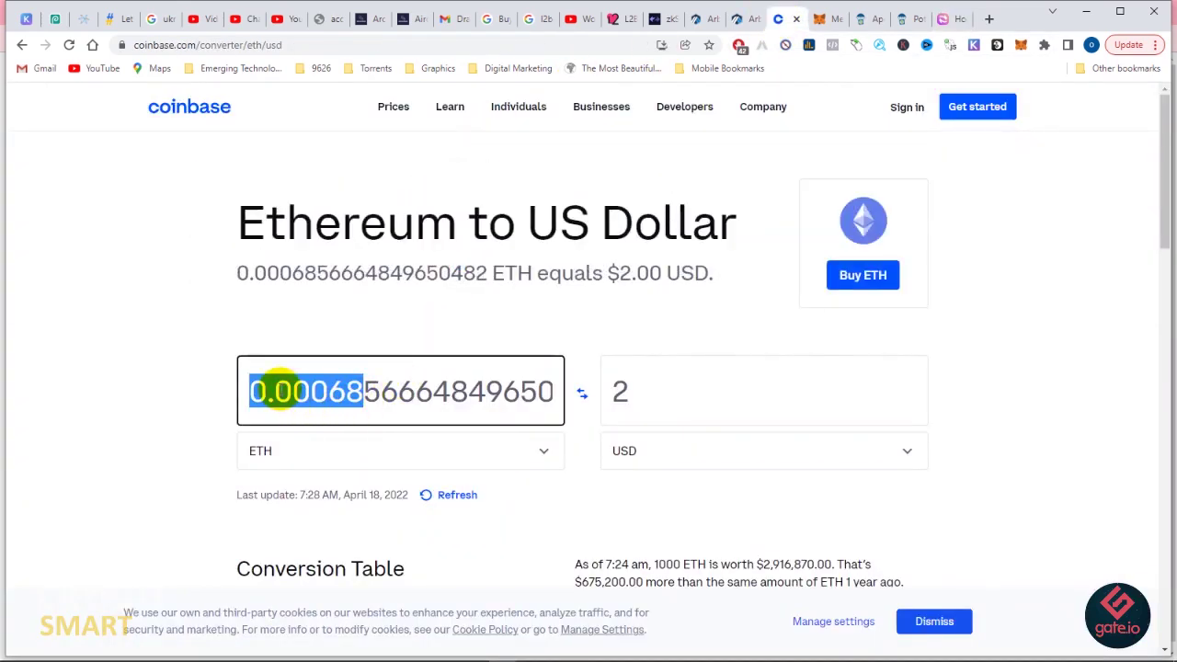
Step: Convert 0.00068 ETH into US dollars in the Coinbase converter
{"action": "key", "text": "ctrl+a"}
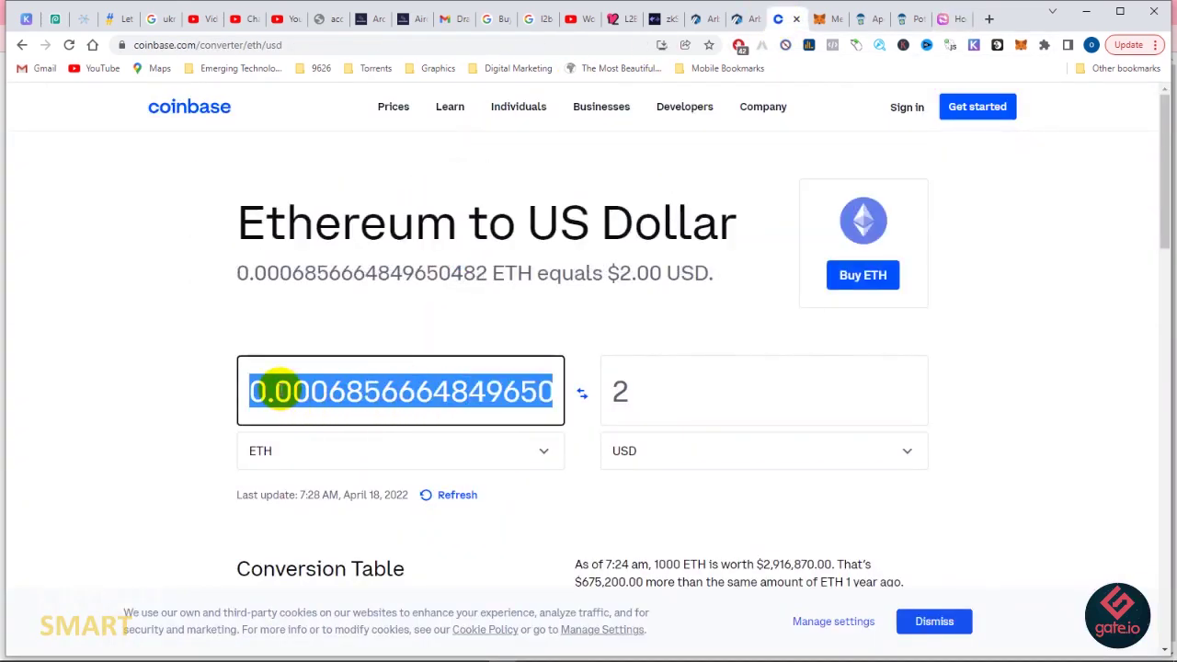
{"action": "type", "text": "0.00068"}
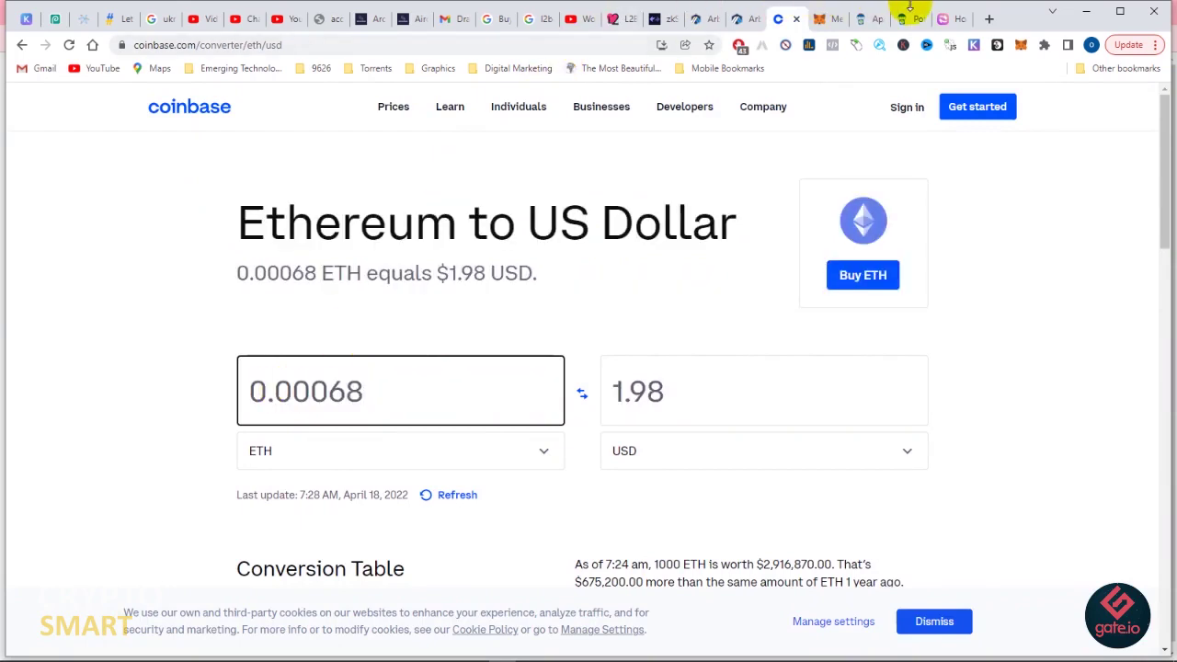
{"action": "left_click", "coordinate": [944, 20]}
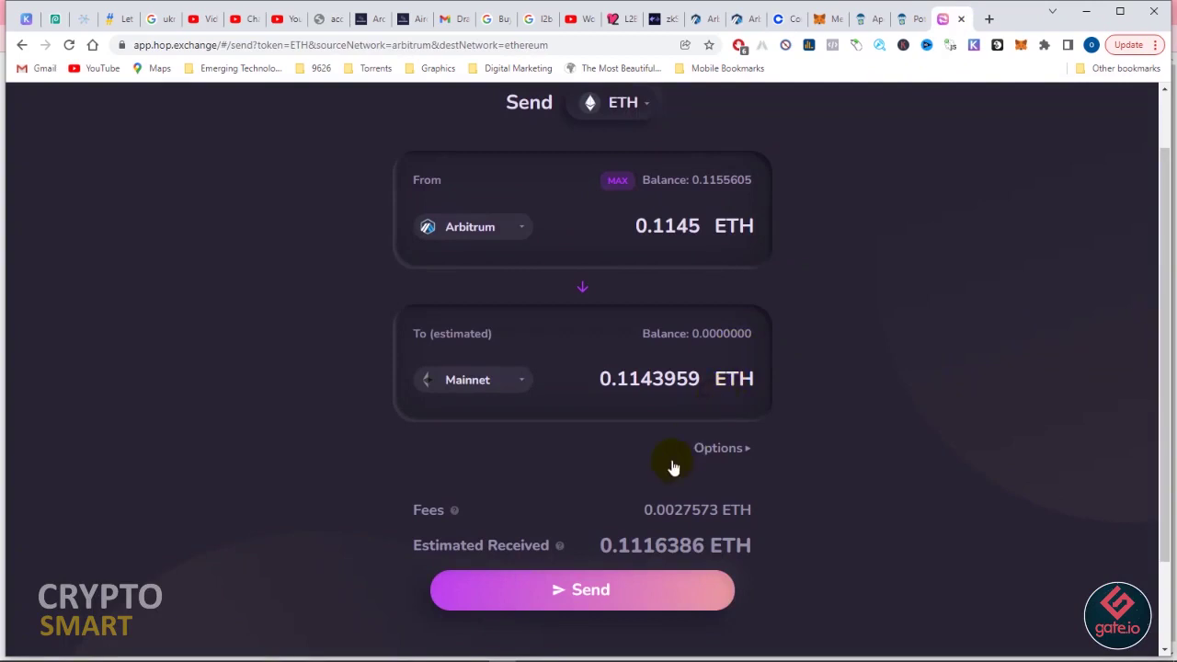
Step: Copy the 0.0029174 ETH fee from Hop and convert it in Coinbase, giving $8.51
{"action": "mouse_move", "coordinate": [638, 508]}
{"action": "left_mouse_down"}
{"action": "mouse_move", "coordinate": [719, 509]}
{"action": "mouse_move", "coordinate": [632, 516]}
{"action": "left_mouse_up"}
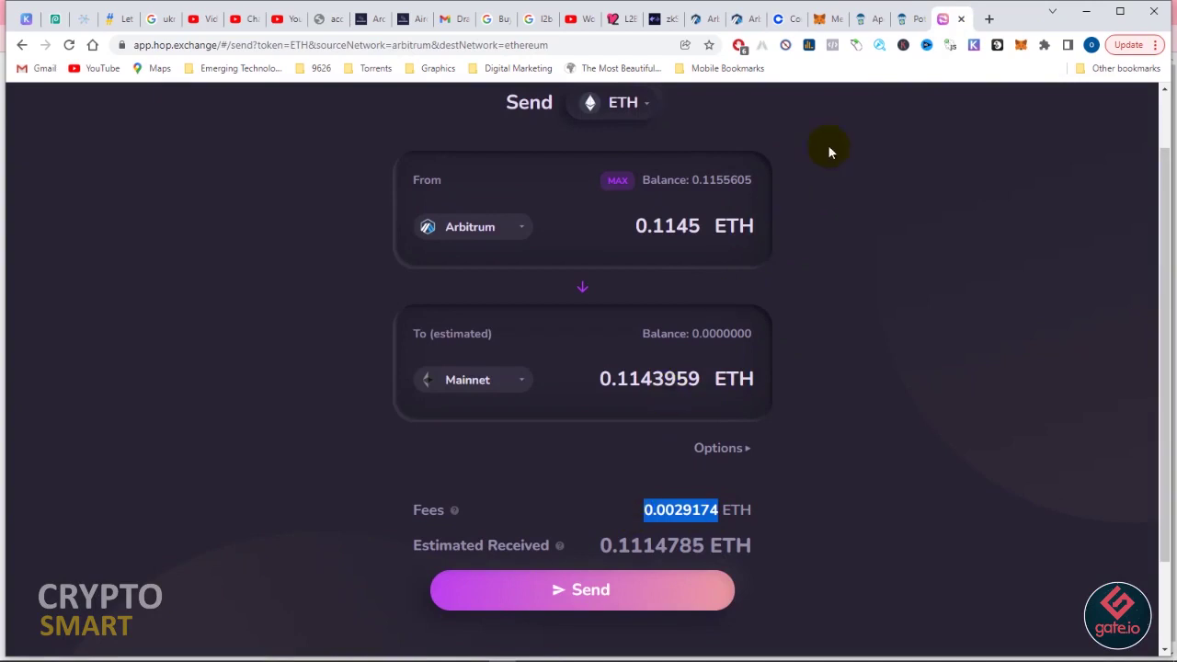
{"action": "left_click", "coordinate": [779, 18]}
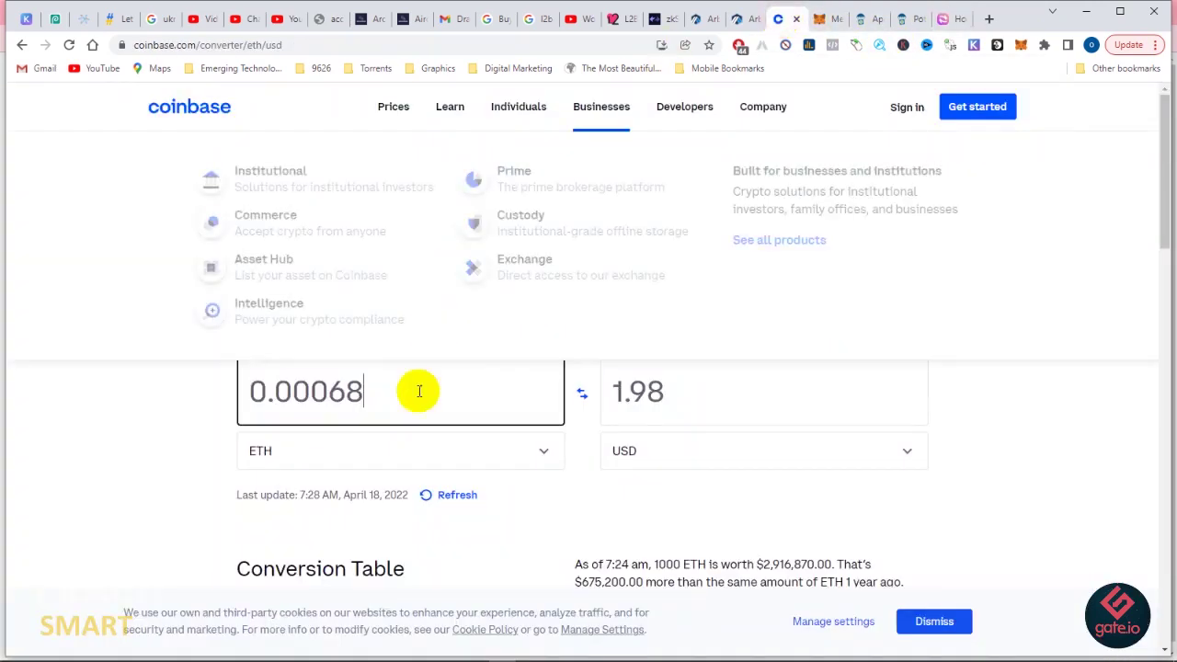
{"action": "left_click_drag", "start_coordinate": [404, 407], "coordinate": [171, 359]}
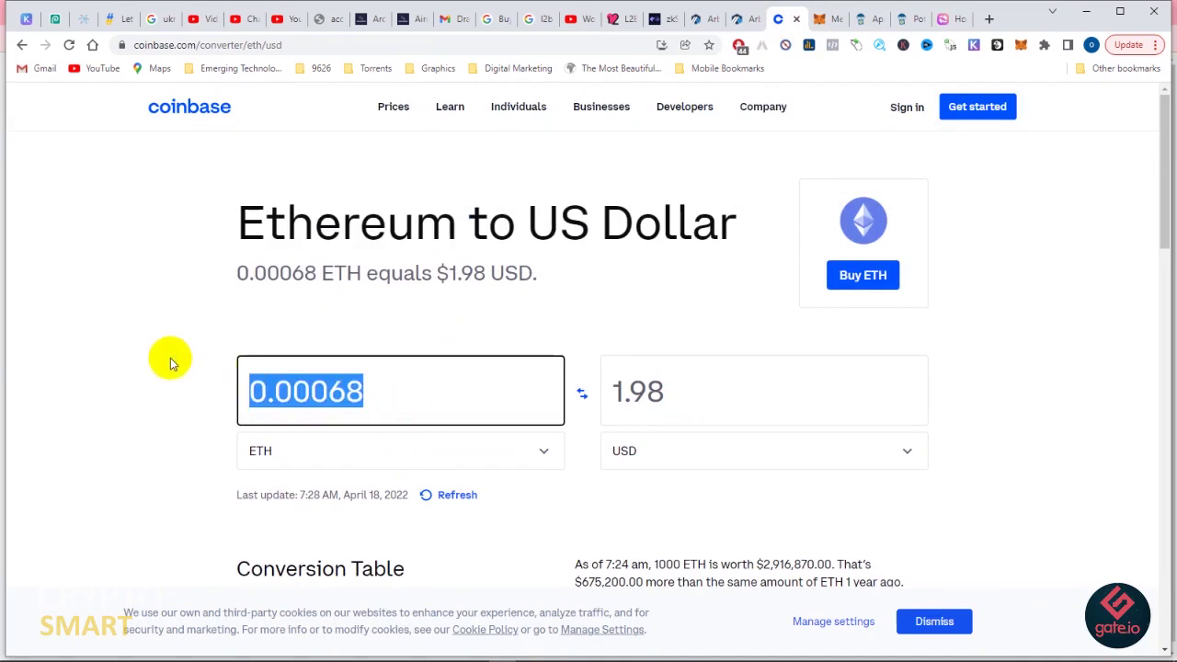
{"action": "type", "text": "0.0029174"}
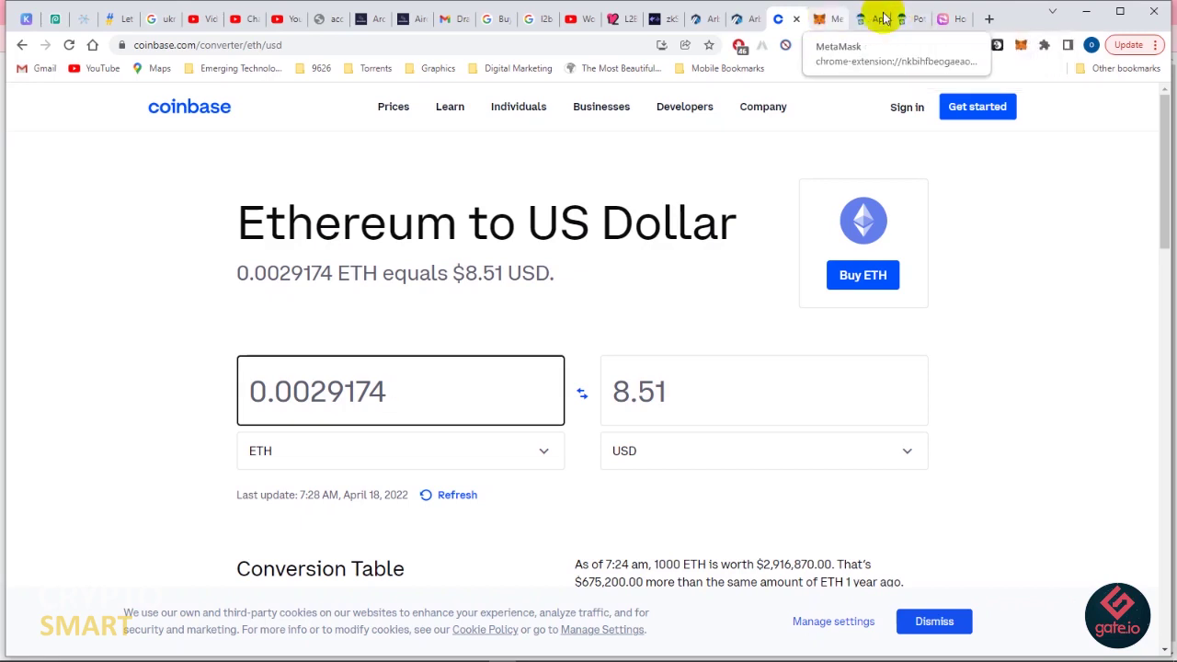
{"action": "left_click", "coordinate": [942, 19]}
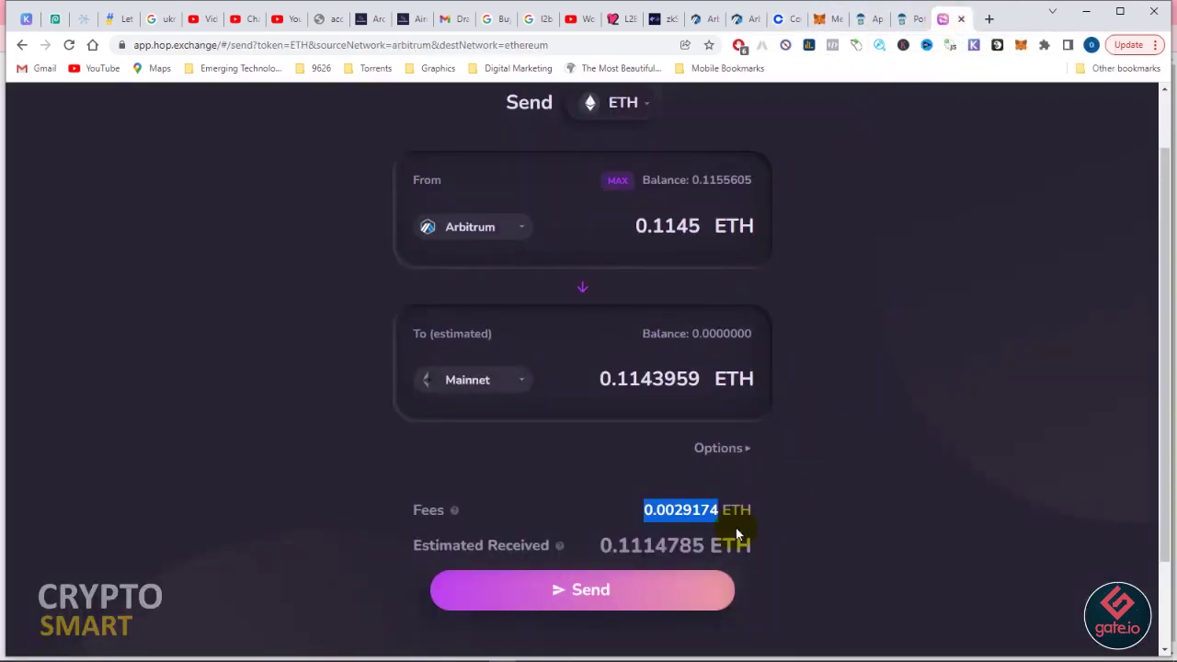
Step: Send 0.1145 ETH from Arbitrum to Mainnet and confirm the transaction in MetaMask
{"action": "scroll", "coordinate": [780, 467], "scroll_direction": "up", "scroll_amount": 1}
{"action": "scroll", "coordinate": [779, 467], "scroll_direction": "down", "scroll_amount": 2}
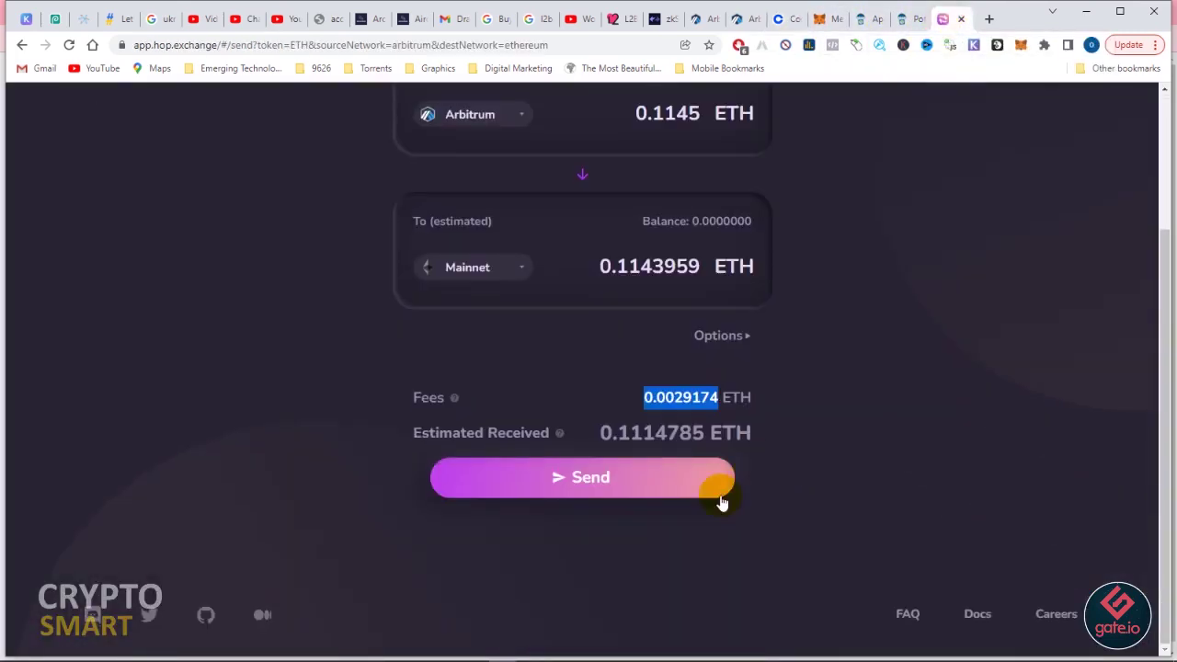
{"action": "left_click", "coordinate": [621, 475]}
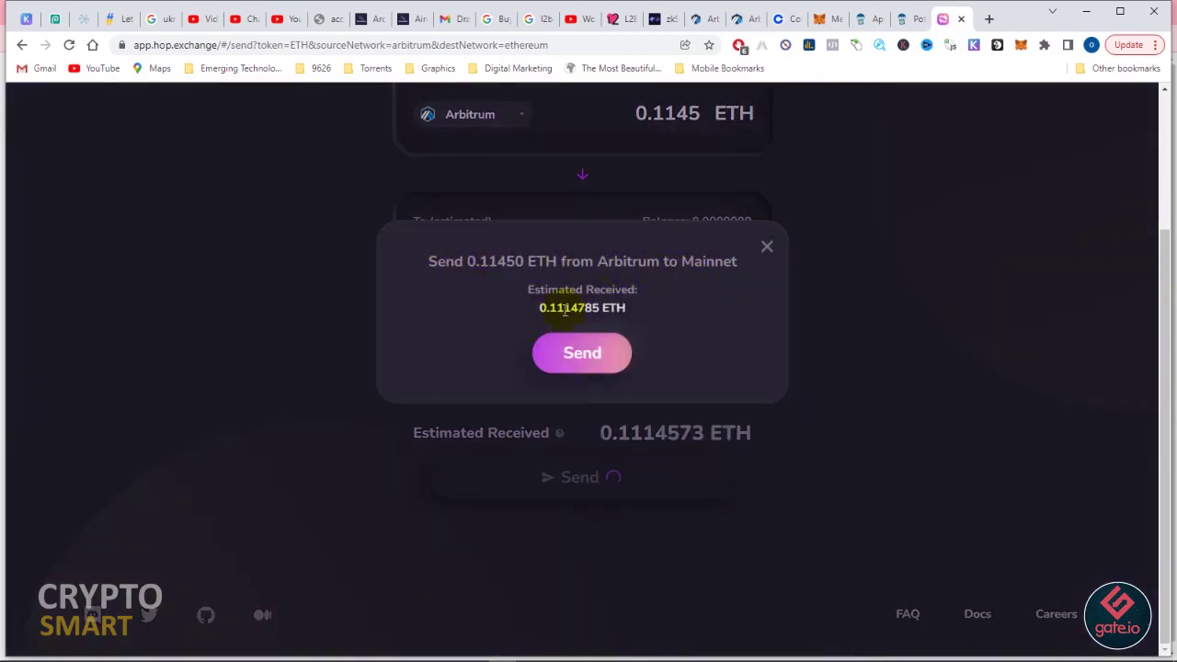
{"action": "left_click", "coordinate": [583, 361]}
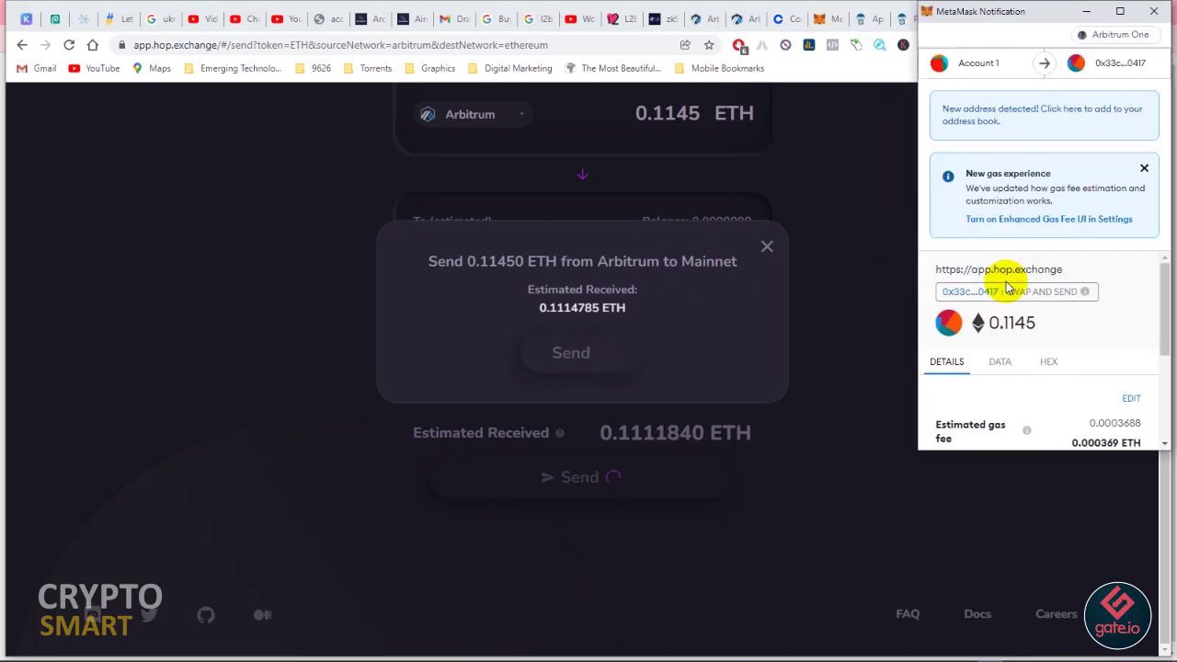
{"action": "scroll", "coordinate": [1016, 294], "scroll_direction": "down", "scroll_amount": 5}
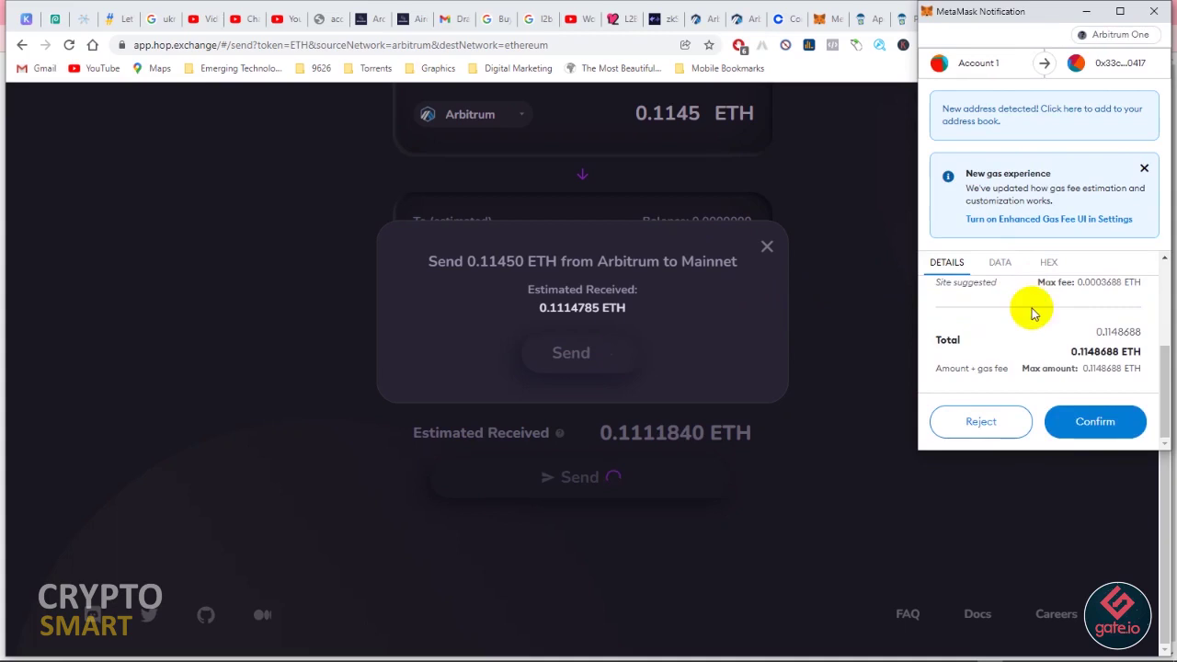
{"action": "left_click", "coordinate": [1096, 421]}
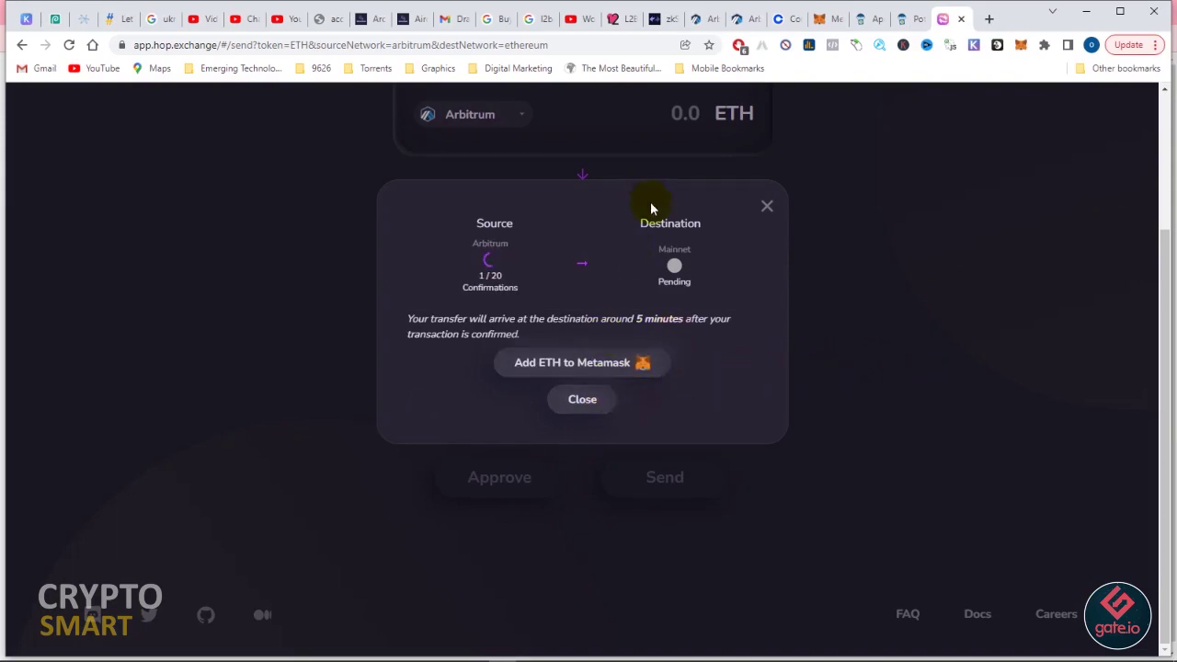
Step: Check the transfer has reached 11 of 20 confirmations, then view the MetaMask wallet
{"action": "left_click", "coordinate": [777, 19]}
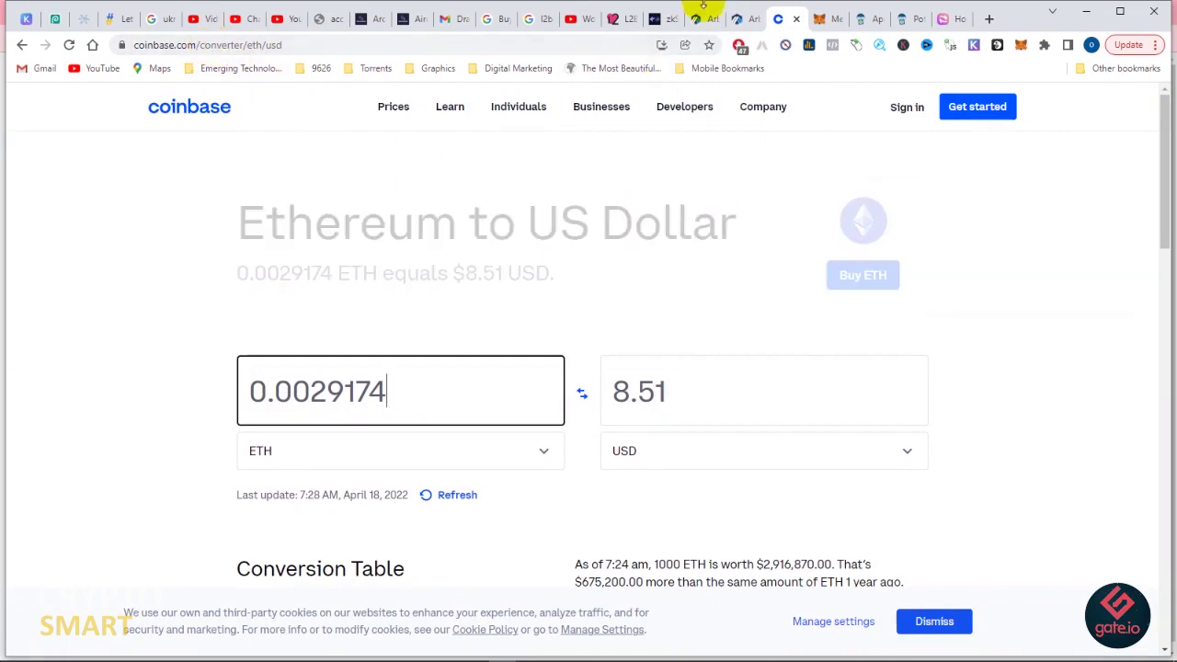
{"action": "left_click", "coordinate": [939, 19]}
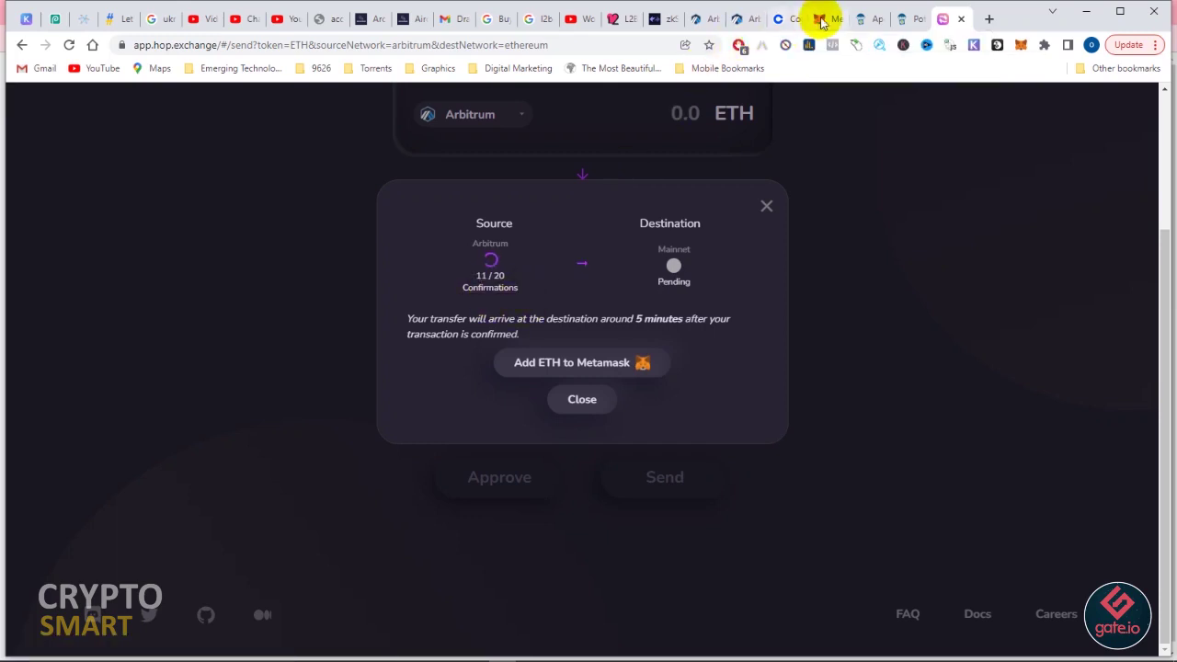
{"action": "left_click", "coordinate": [822, 19]}
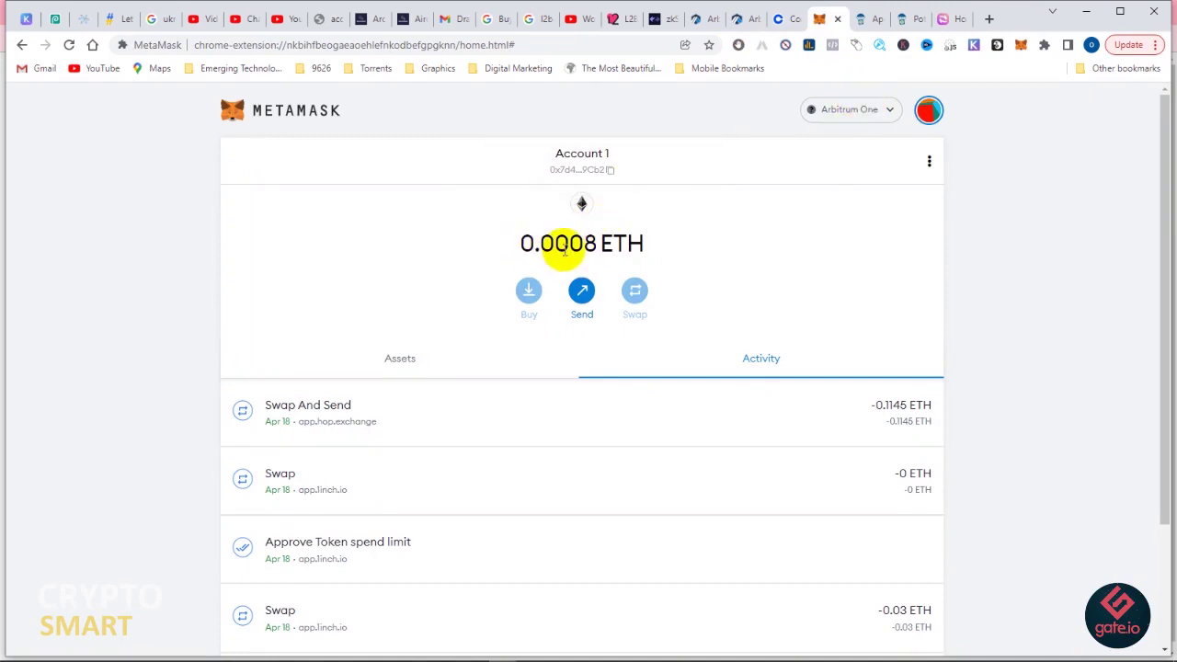
Step: Switch MetaMask to Ethereum Mainnet and reload until the 0.1115 ETH ($323.06) balance appears
{"action": "left_click", "coordinate": [832, 120]}
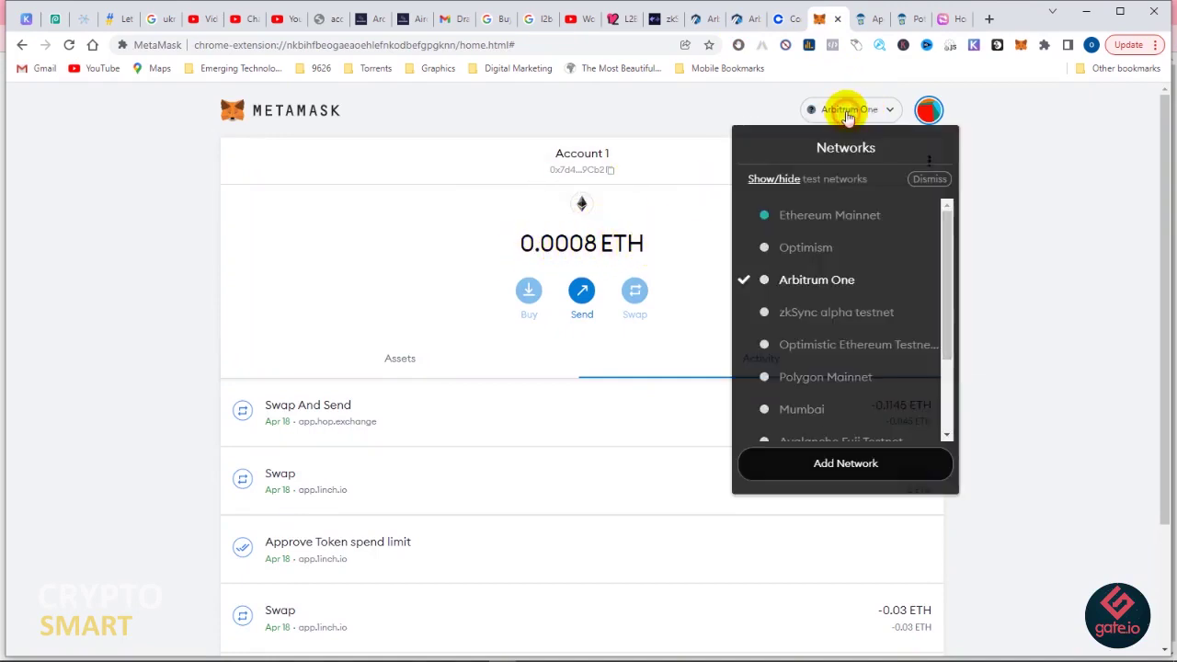
{"action": "left_click", "coordinate": [819, 219]}
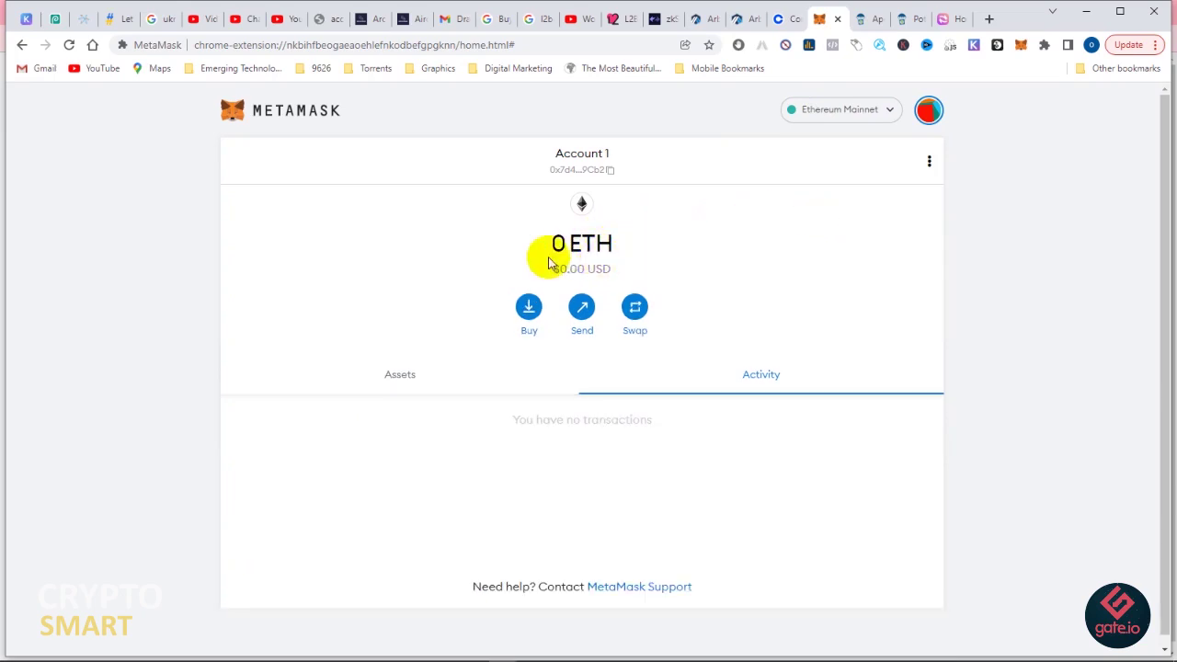
{"action": "left_click", "coordinate": [941, 19]}
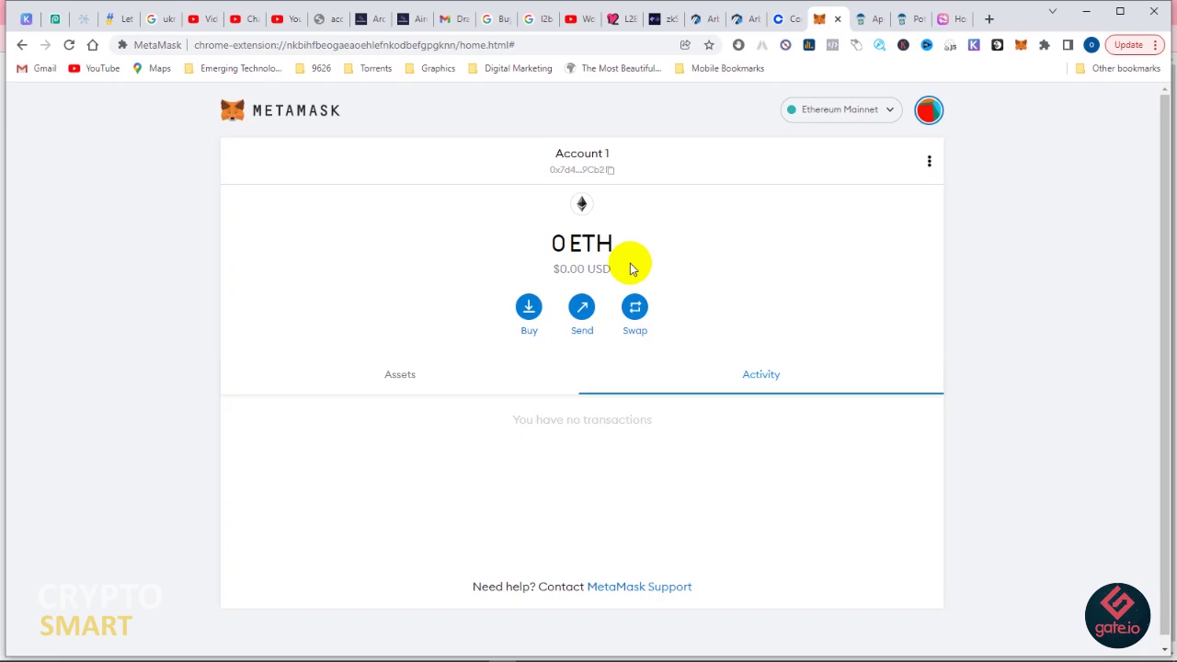
{"action": "left_click", "coordinate": [67, 46]}
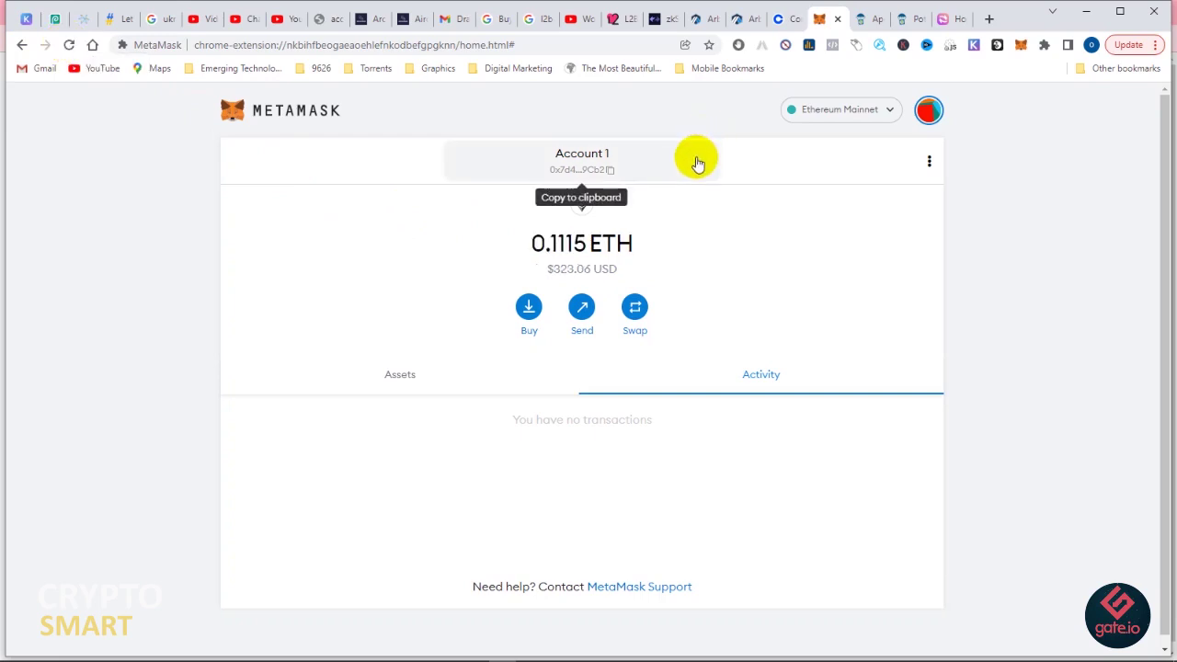